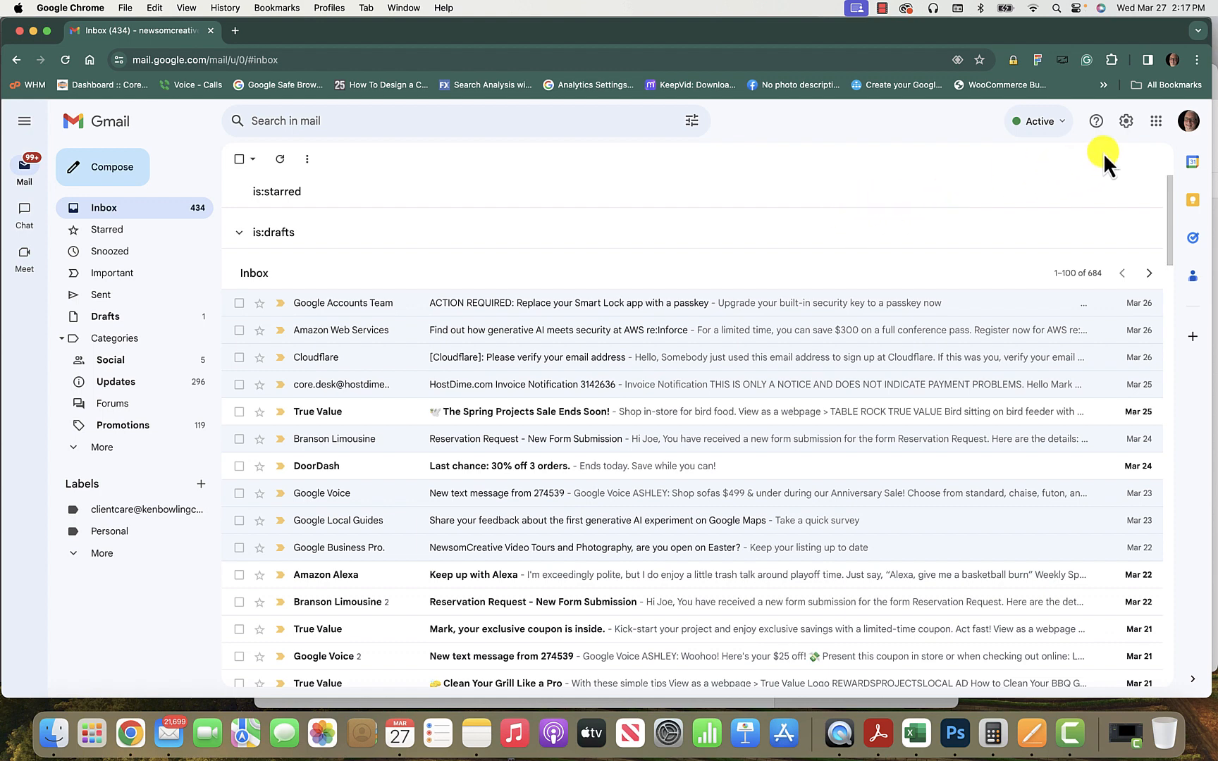
Go to Gmail's full settings, Accounts and Import tab, and view the Send mail as list.
{"action": "left_click", "coordinate": [1126, 122]}
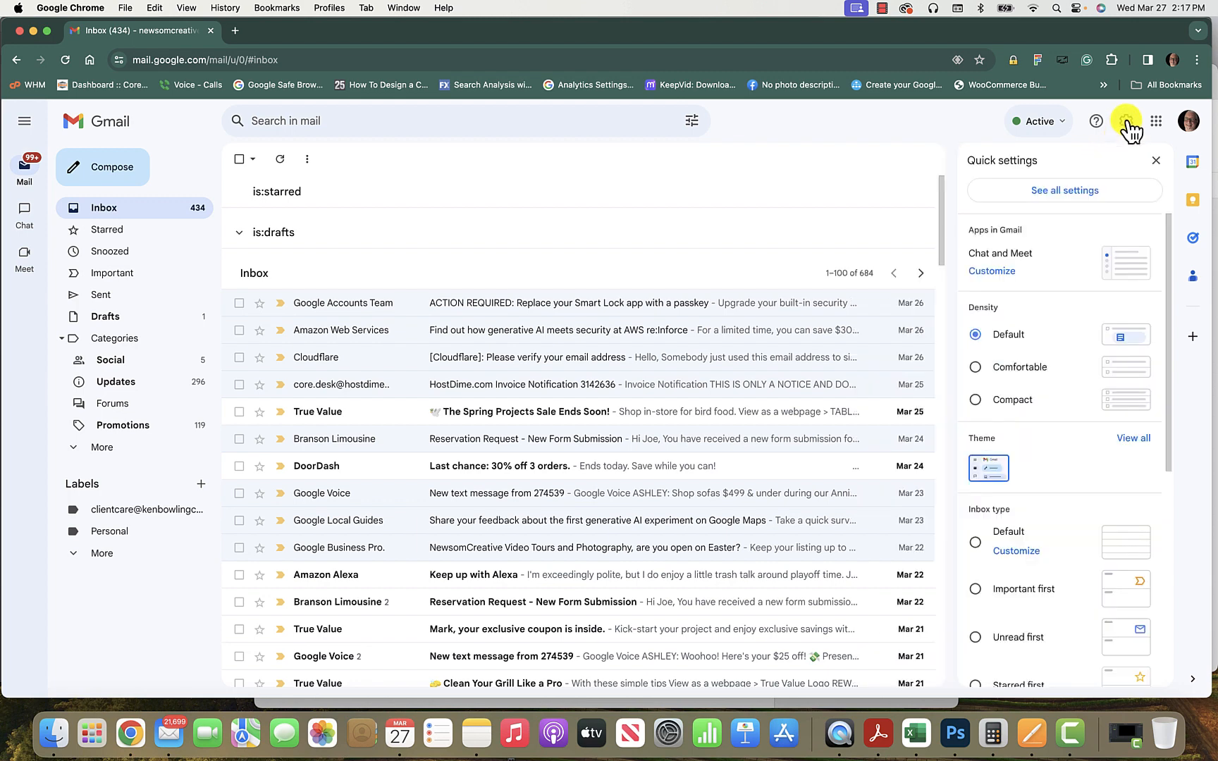
{"action": "left_click", "coordinate": [1074, 194]}
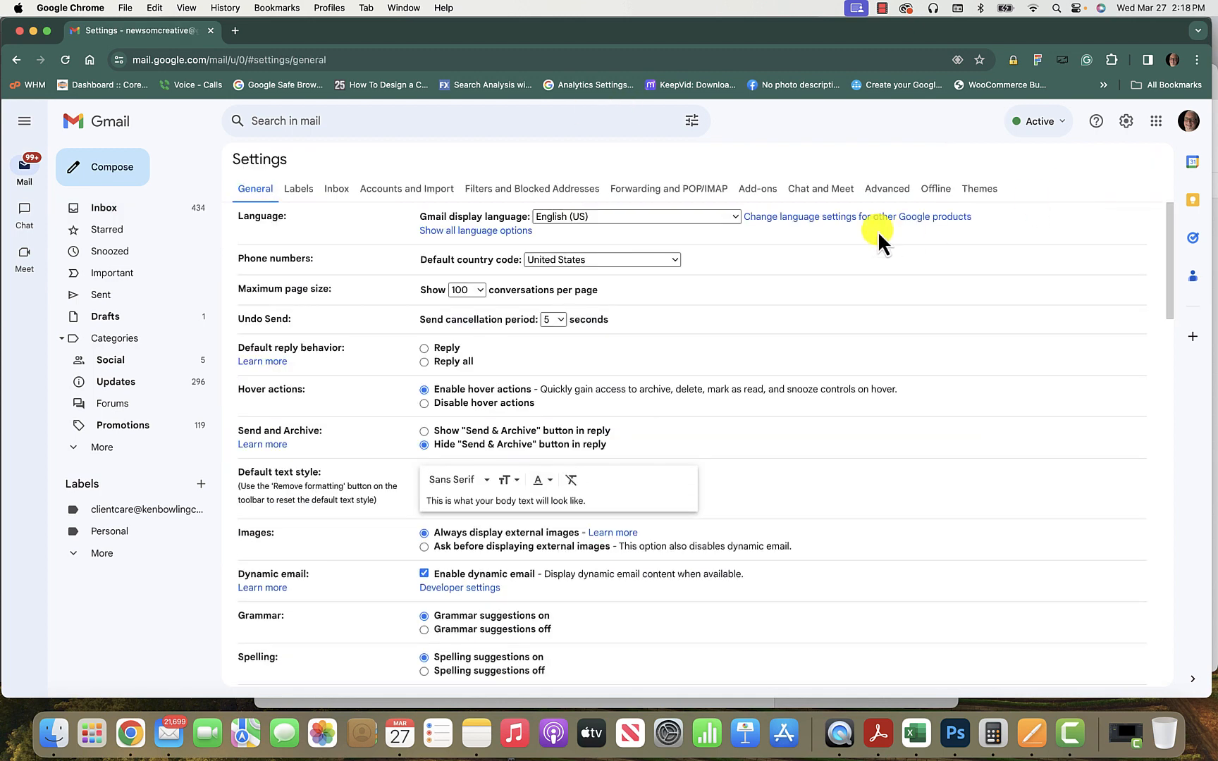
{"action": "left_click", "coordinate": [422, 191]}
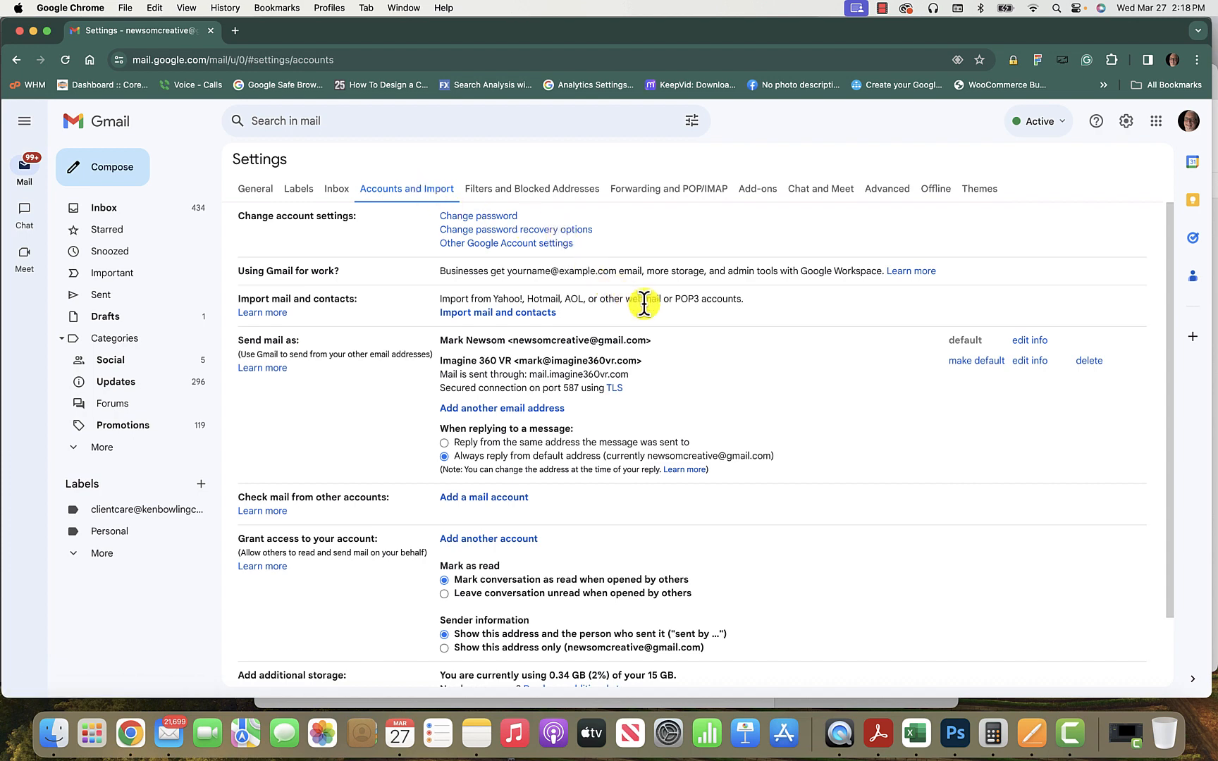
{"action": "scroll", "coordinate": [644, 304], "scroll_direction": "down", "scroll_amount": 2}
{"action": "scroll", "coordinate": [643, 303], "scroll_direction": "down", "scroll_amount": 1}
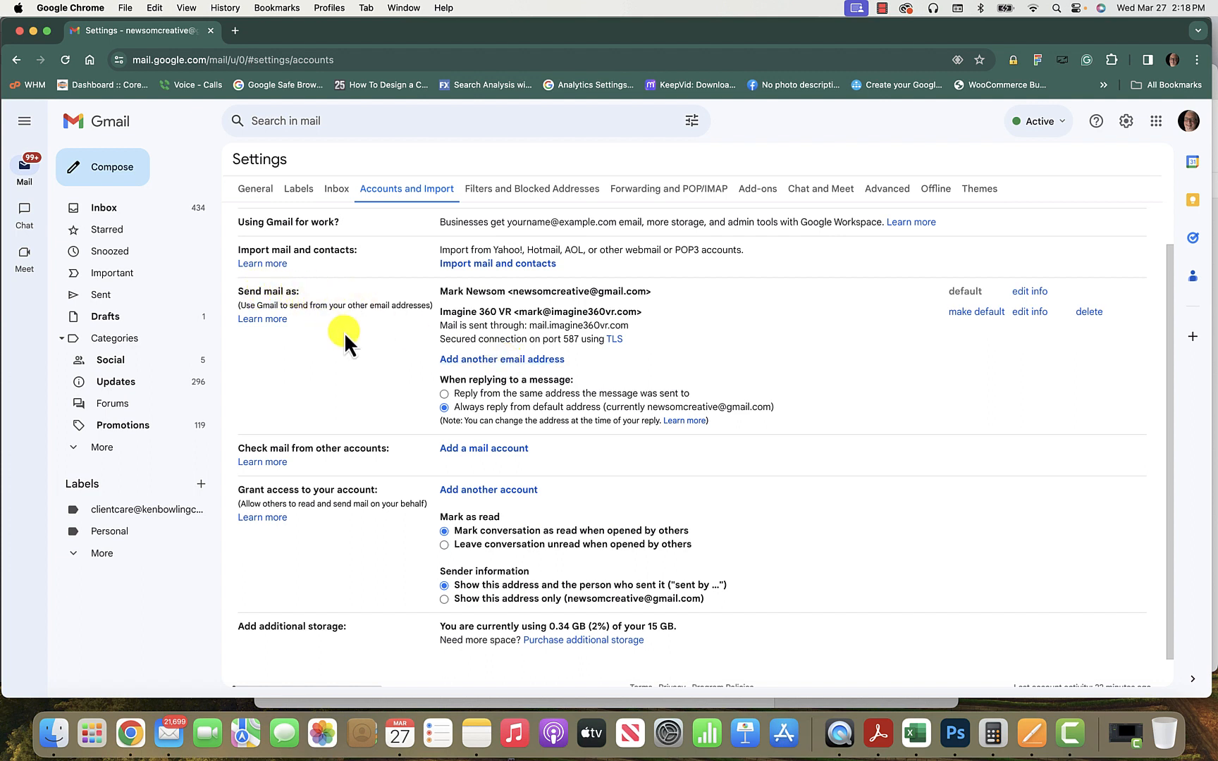
Add a send-as address named 'Client Care - KBC' with the client care e-mail, continuing to the SMTP step.
{"action": "left_click", "coordinate": [480, 361]}
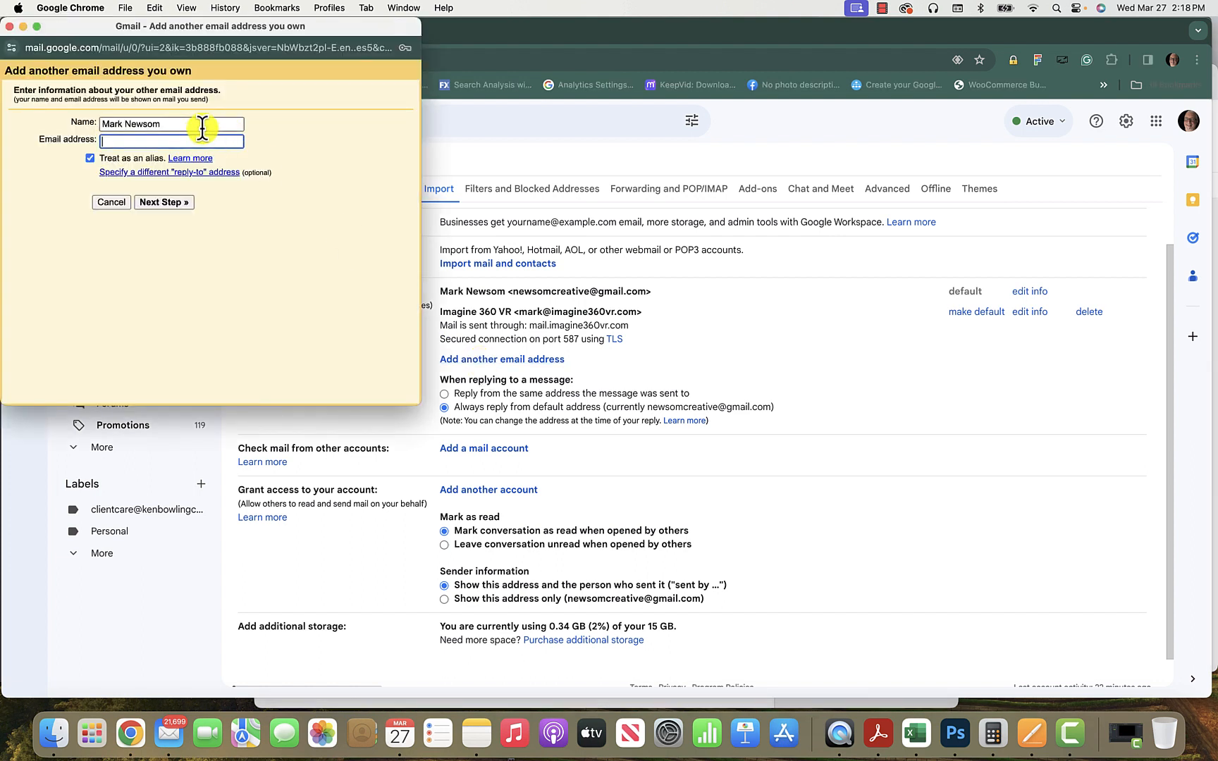
{"action": "triple_click", "coordinate": [201, 125]}
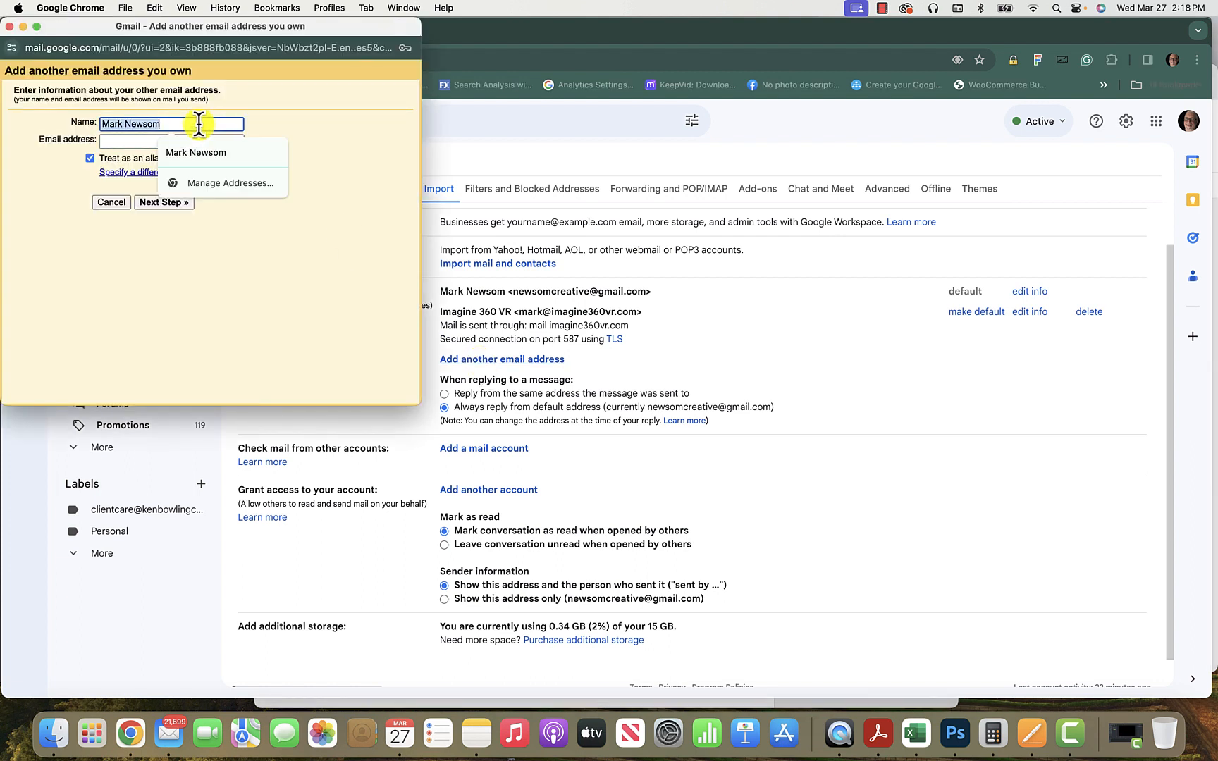
{"action": "type", "text": "Client Care"}
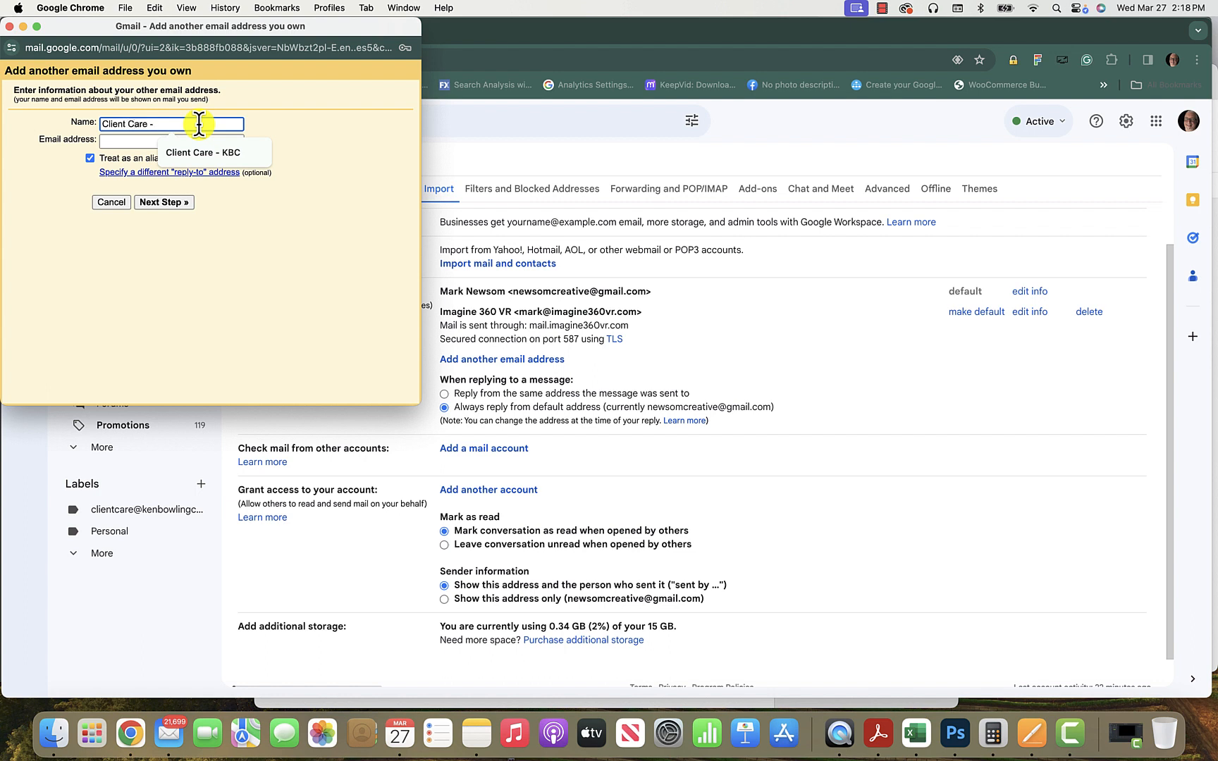
{"action": "type", "text": " - KBC"}
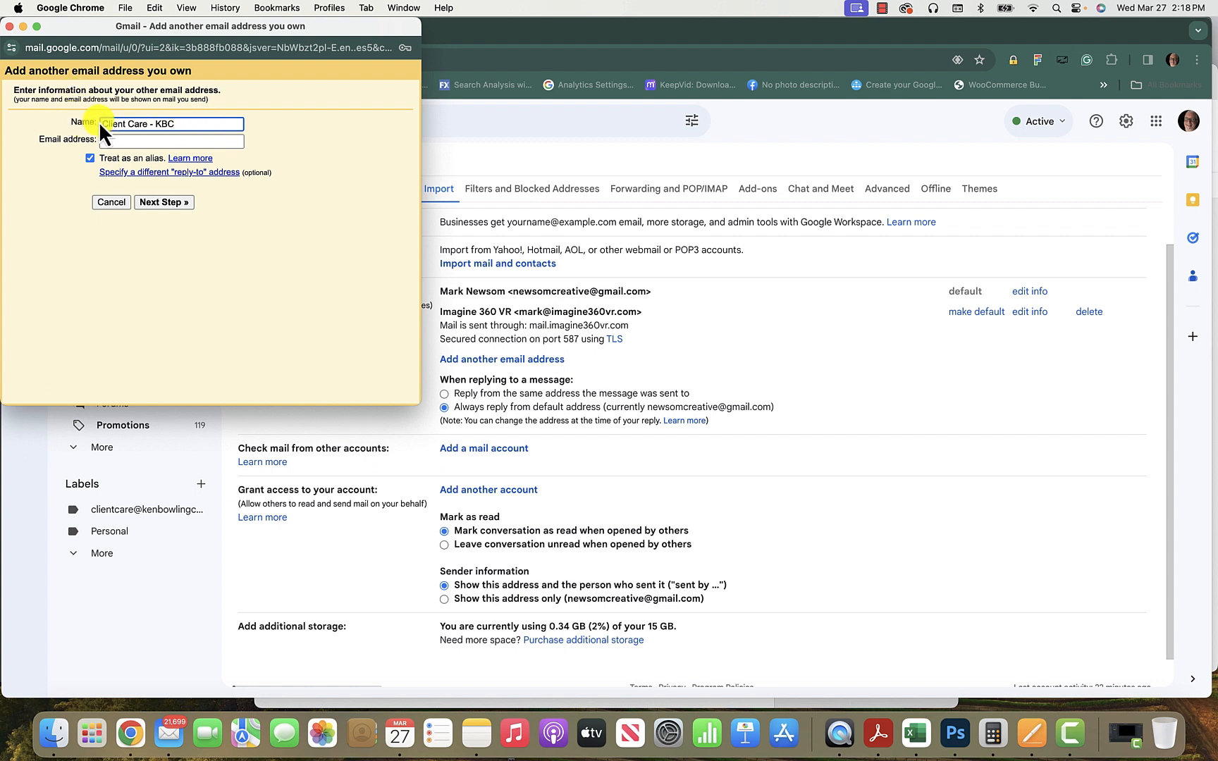
{"action": "left_click", "coordinate": [115, 139]}
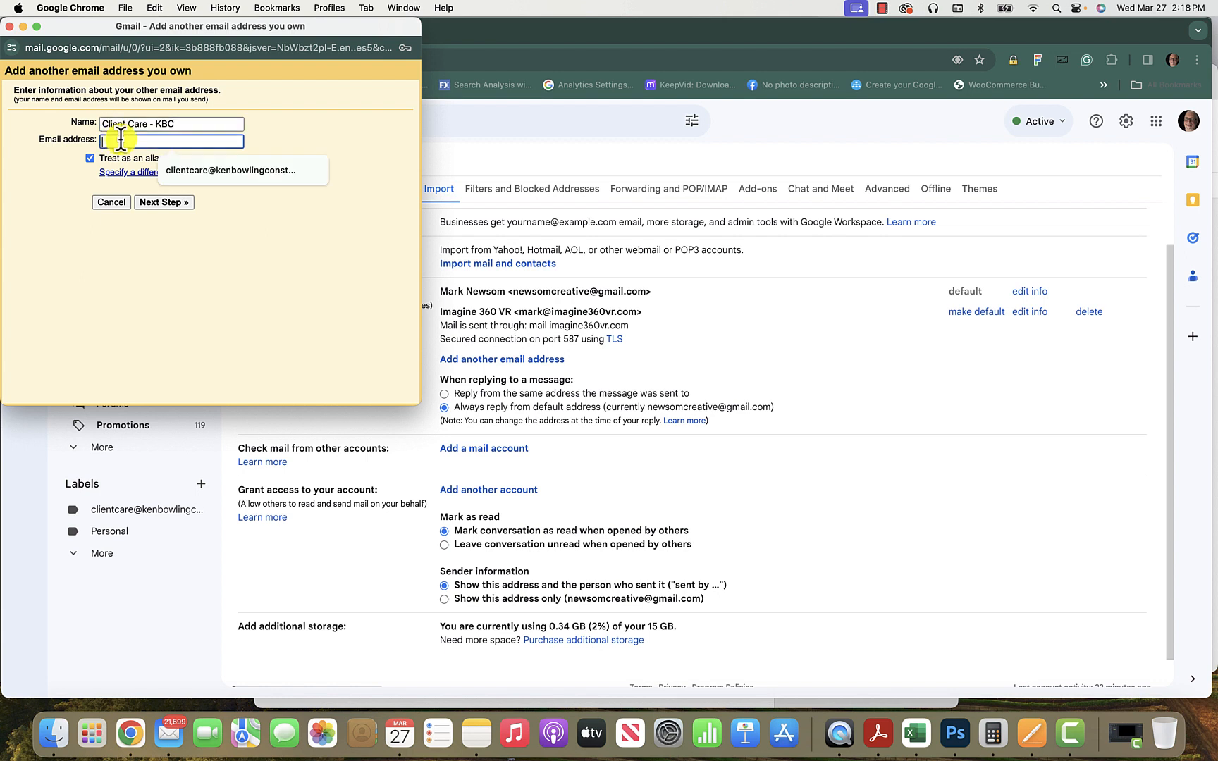
{"action": "left_click", "coordinate": [191, 168]}
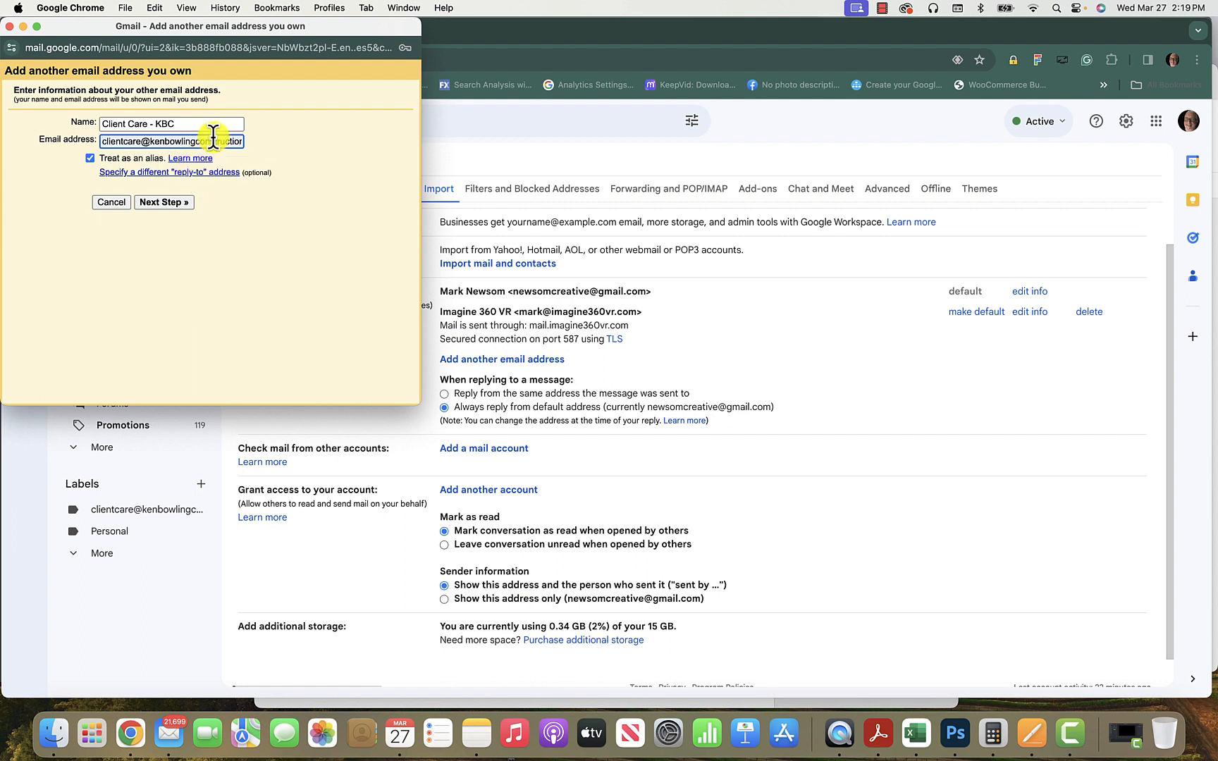
{"action": "scroll", "coordinate": [213, 138], "scroll_direction": "right", "scroll_amount": 1}
{"action": "scroll", "coordinate": [213, 138], "scroll_direction": "left", "scroll_amount": 1}
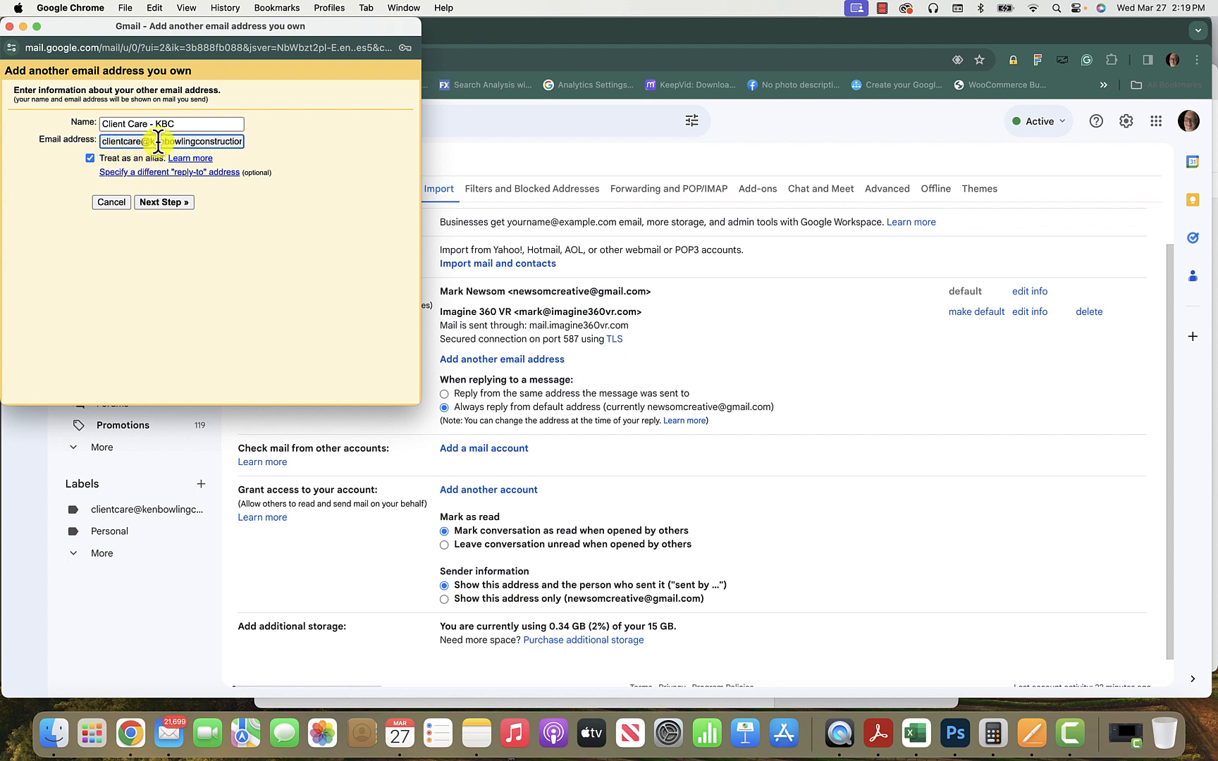
{"action": "scroll", "coordinate": [158, 142], "scroll_direction": "right", "scroll_amount": 1}
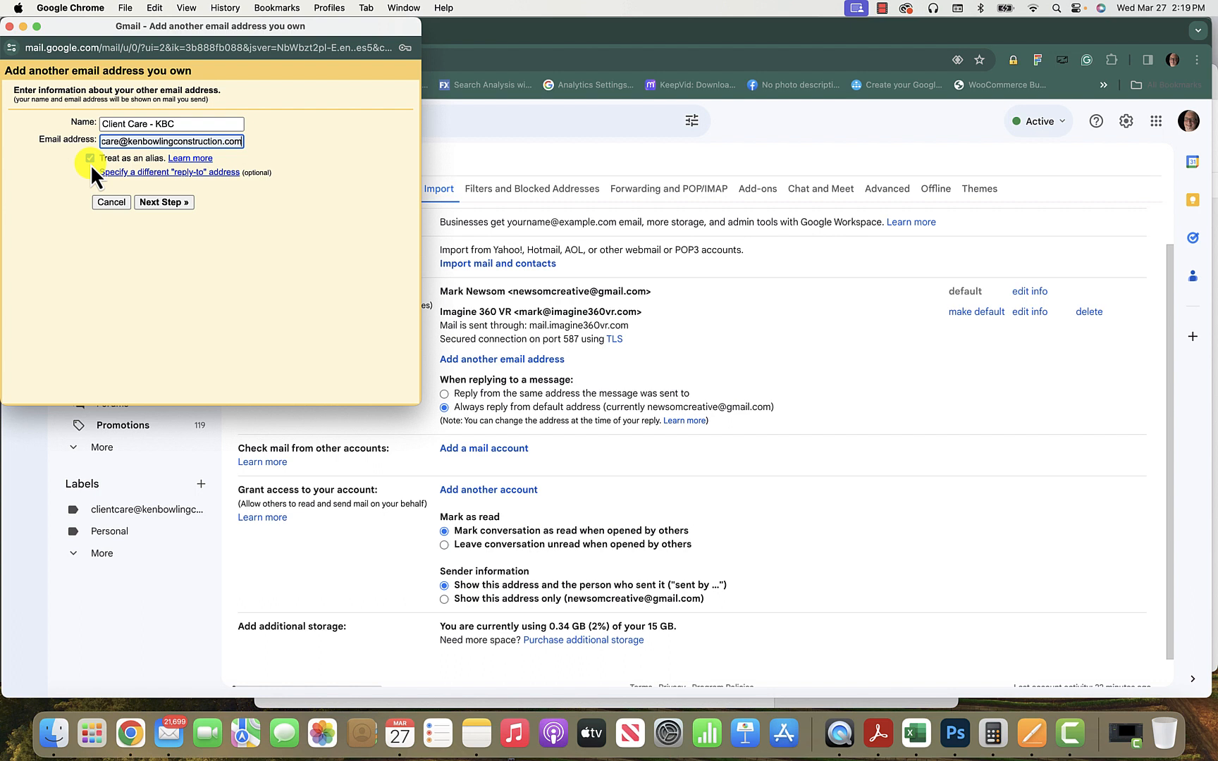
{"action": "left_click", "coordinate": [164, 202]}
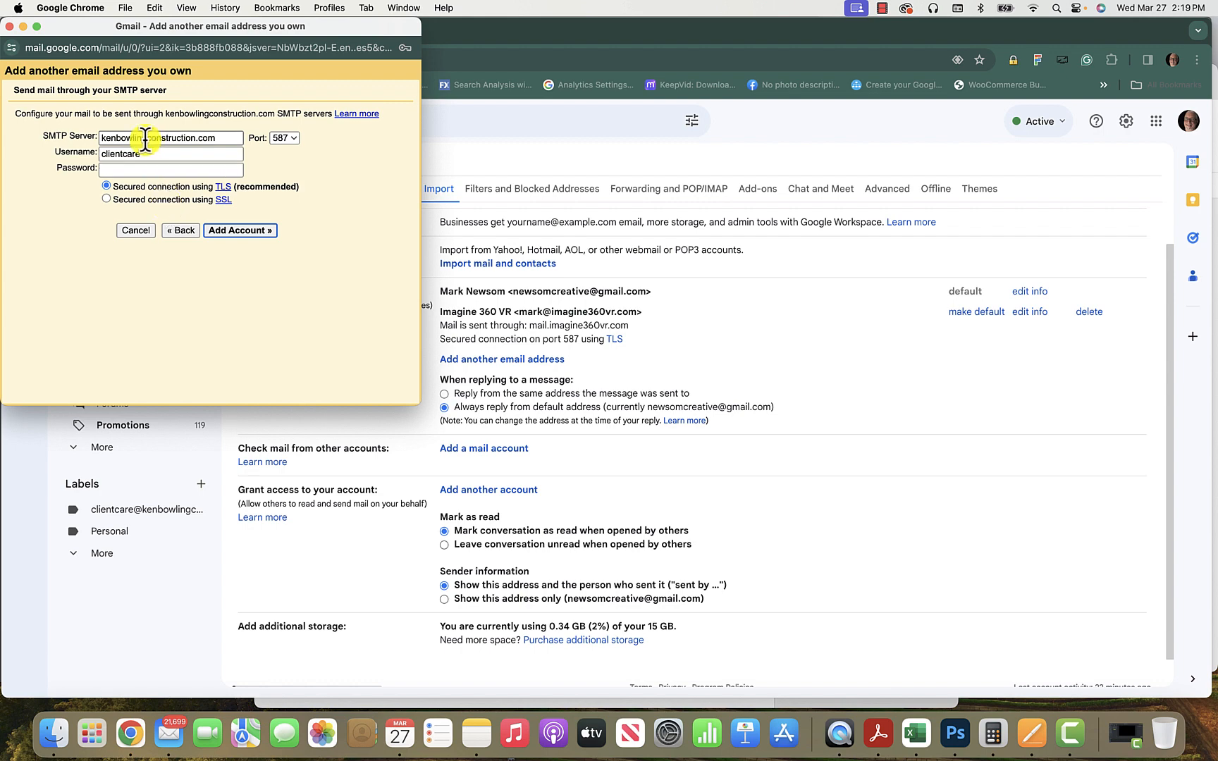
Set the SMTP server to mail.kenbowlingconstruction.com on port 465.
{"action": "left_click", "coordinate": [101, 139]}
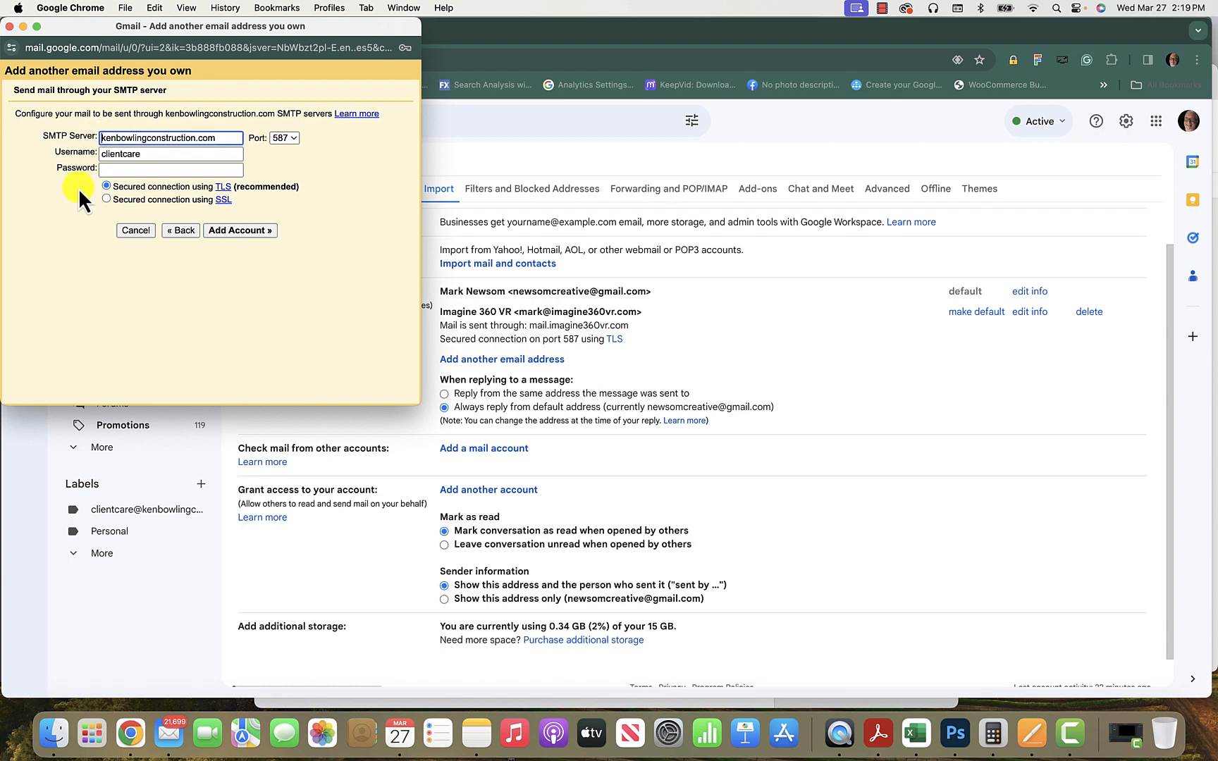
{"action": "type", "text": "mail."}
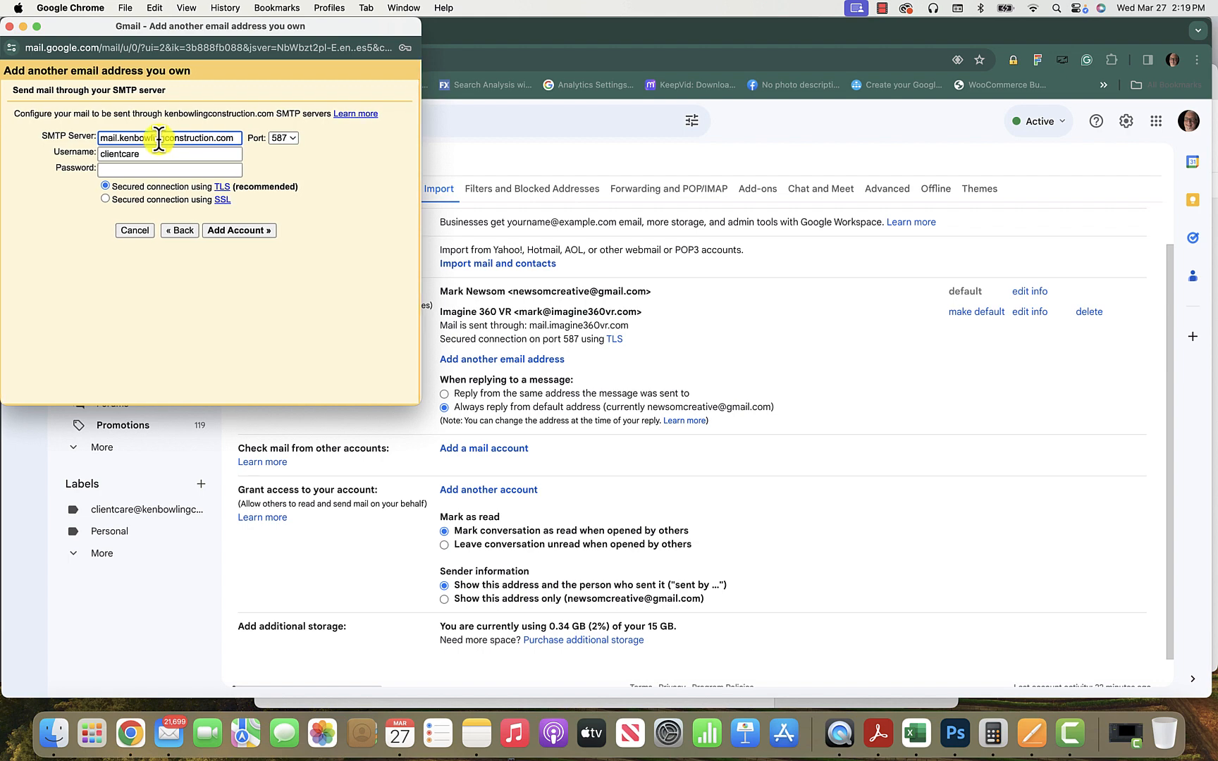
{"action": "left_click", "coordinate": [295, 139]}
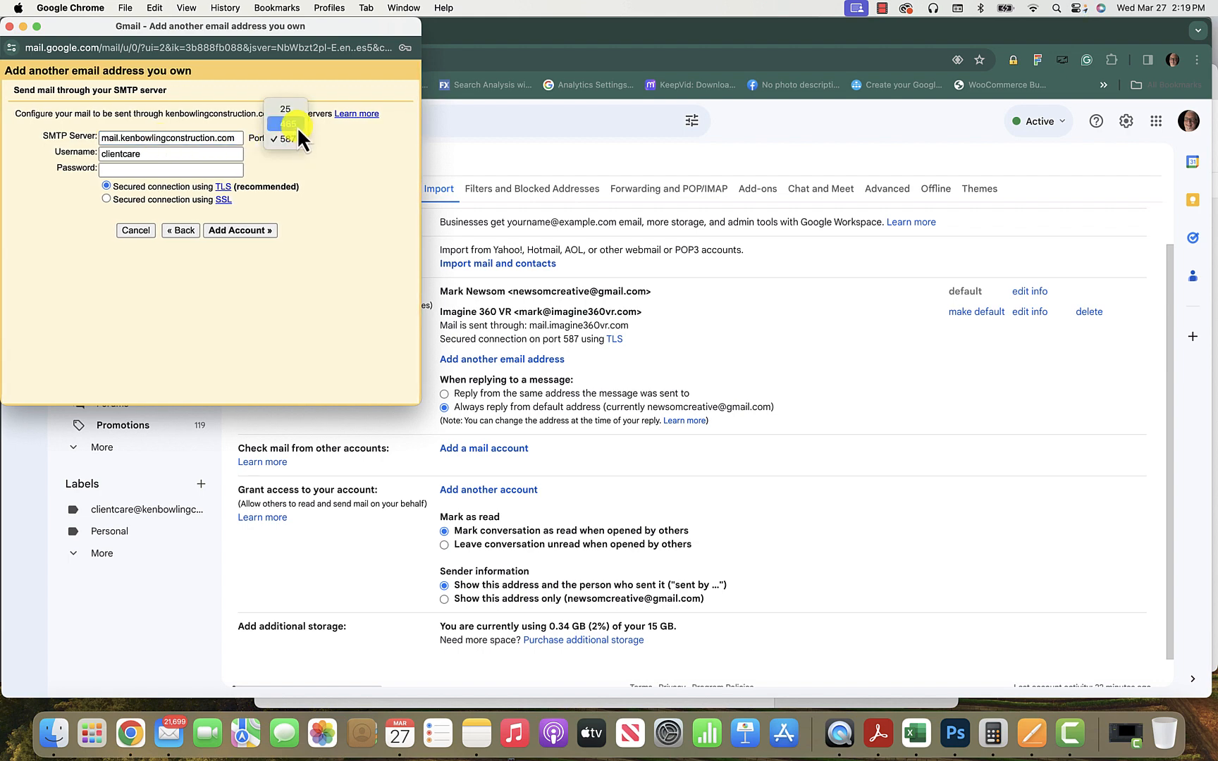
{"action": "left_click", "coordinate": [297, 125]}
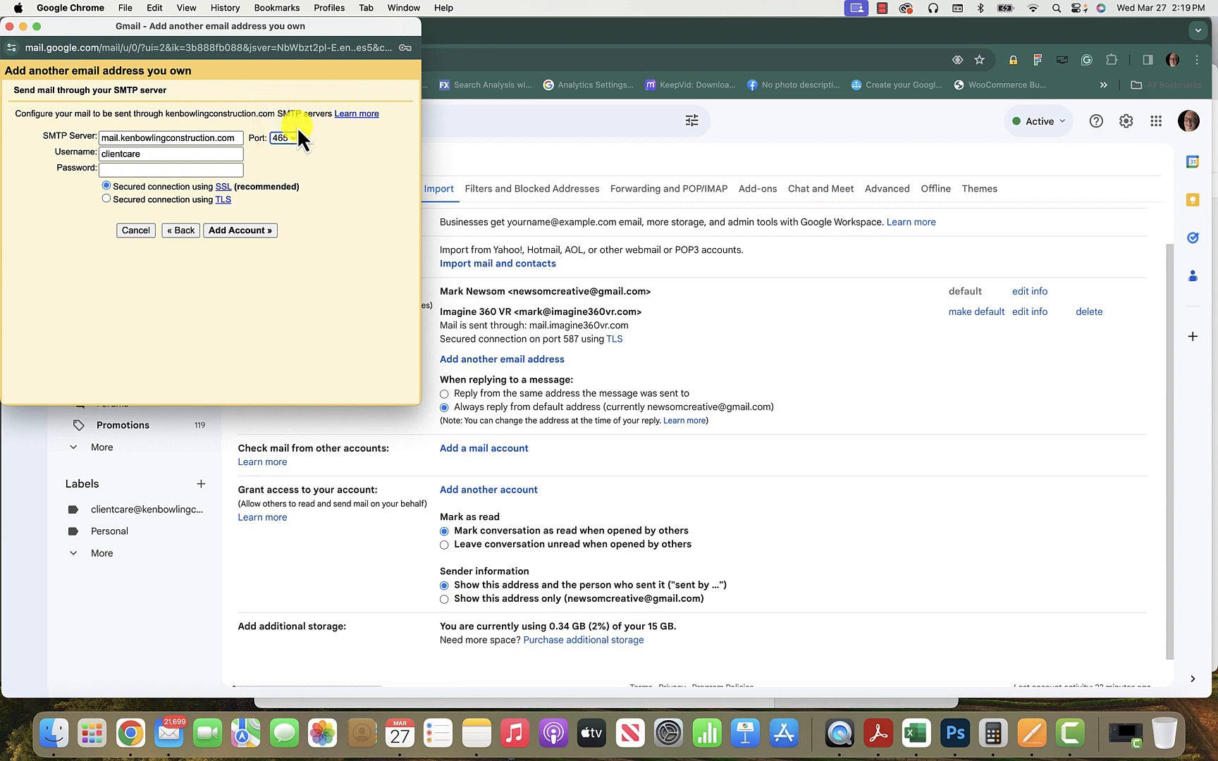
Enter the full client care address as username plus the account password, keeping SSL, and add the account.
{"action": "left_click", "coordinate": [166, 155]}
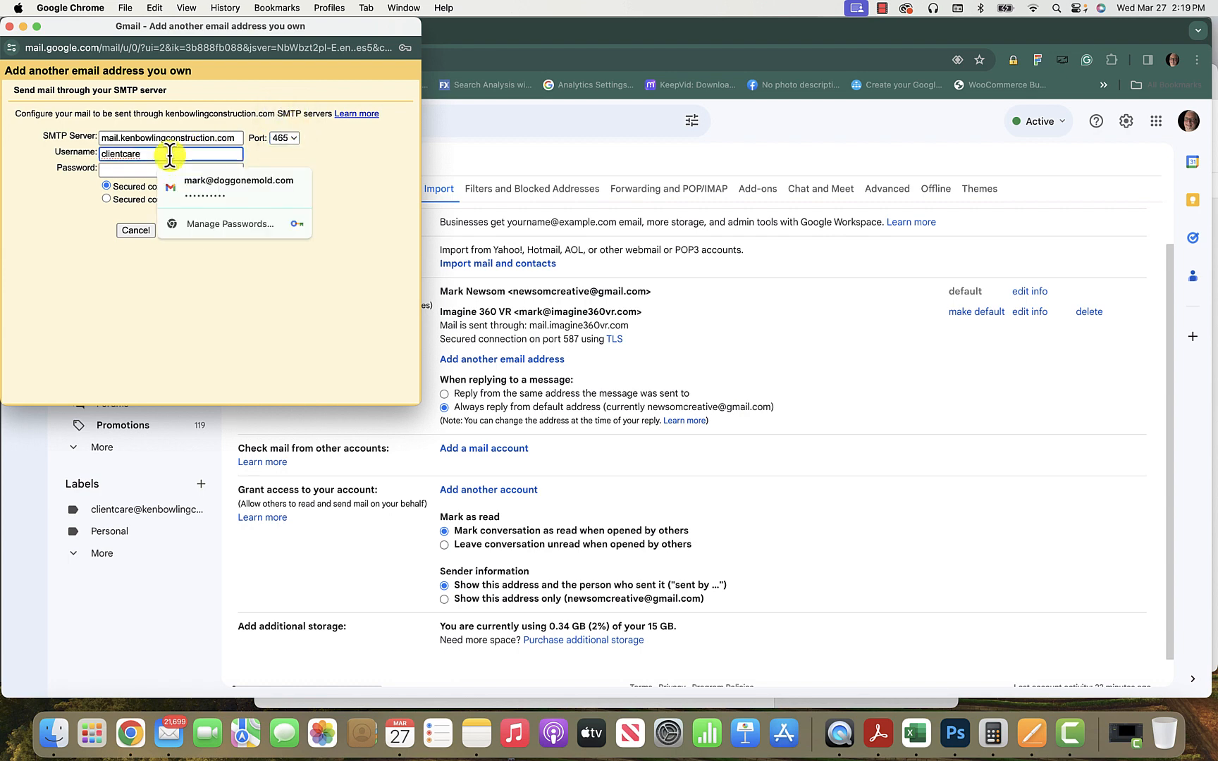
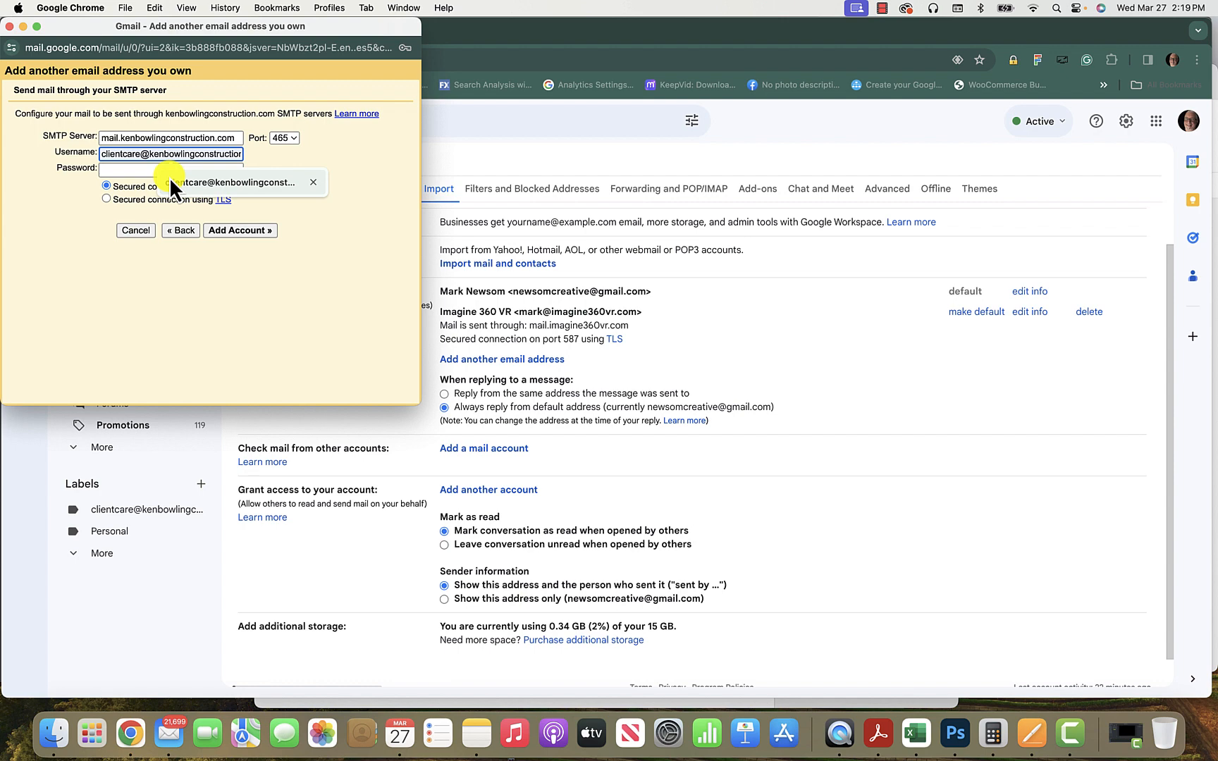
{"action": "left_click", "coordinate": [170, 177]}
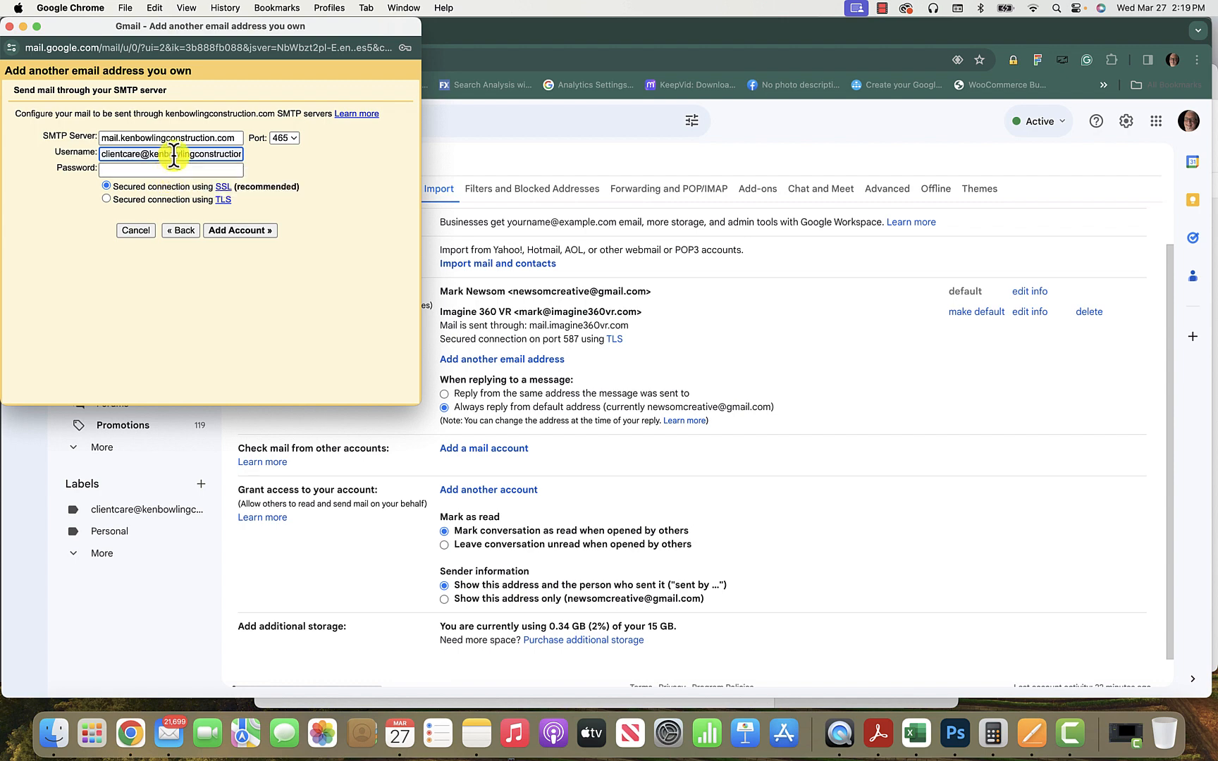
{"action": "scroll", "coordinate": [175, 154], "scroll_direction": "right", "scroll_amount": 2}
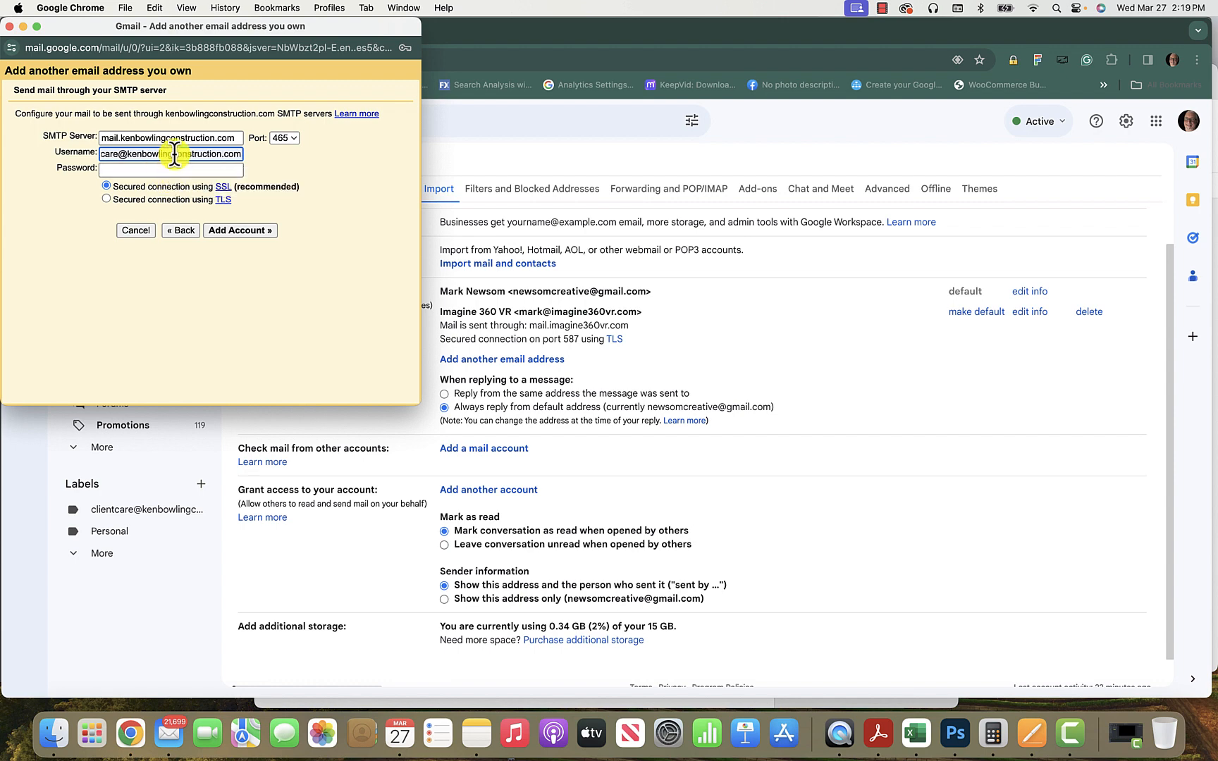
{"action": "scroll", "coordinate": [174, 153], "scroll_direction": "left", "scroll_amount": 2}
{"action": "left_click", "coordinate": [172, 169]}
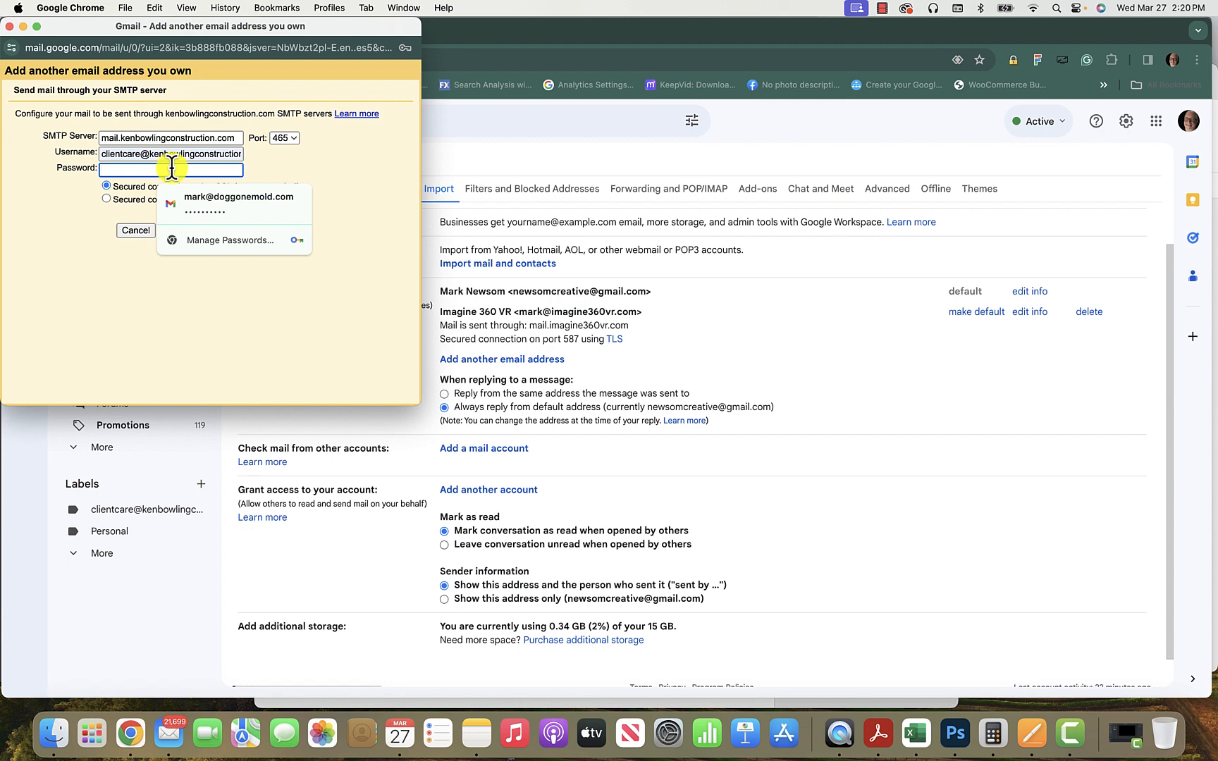
{"action": "type", "text": "•••"}
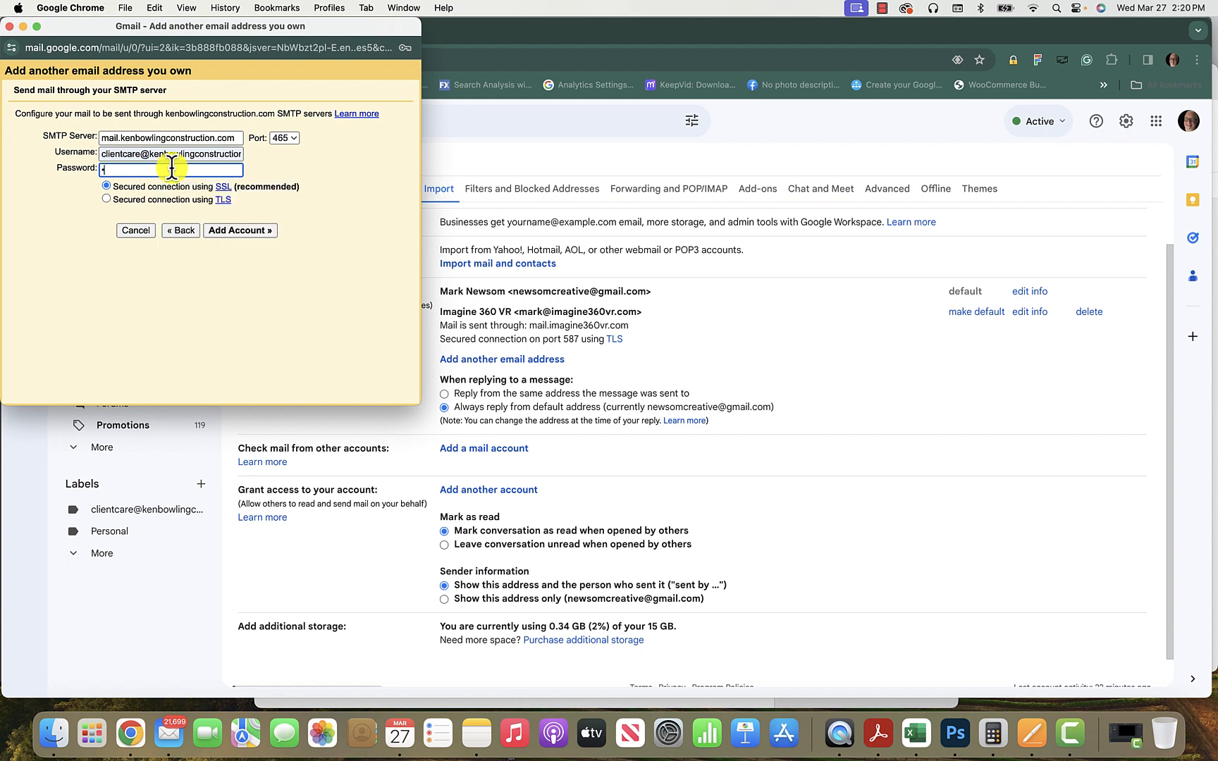
{"action": "type", "text": "••••••"}
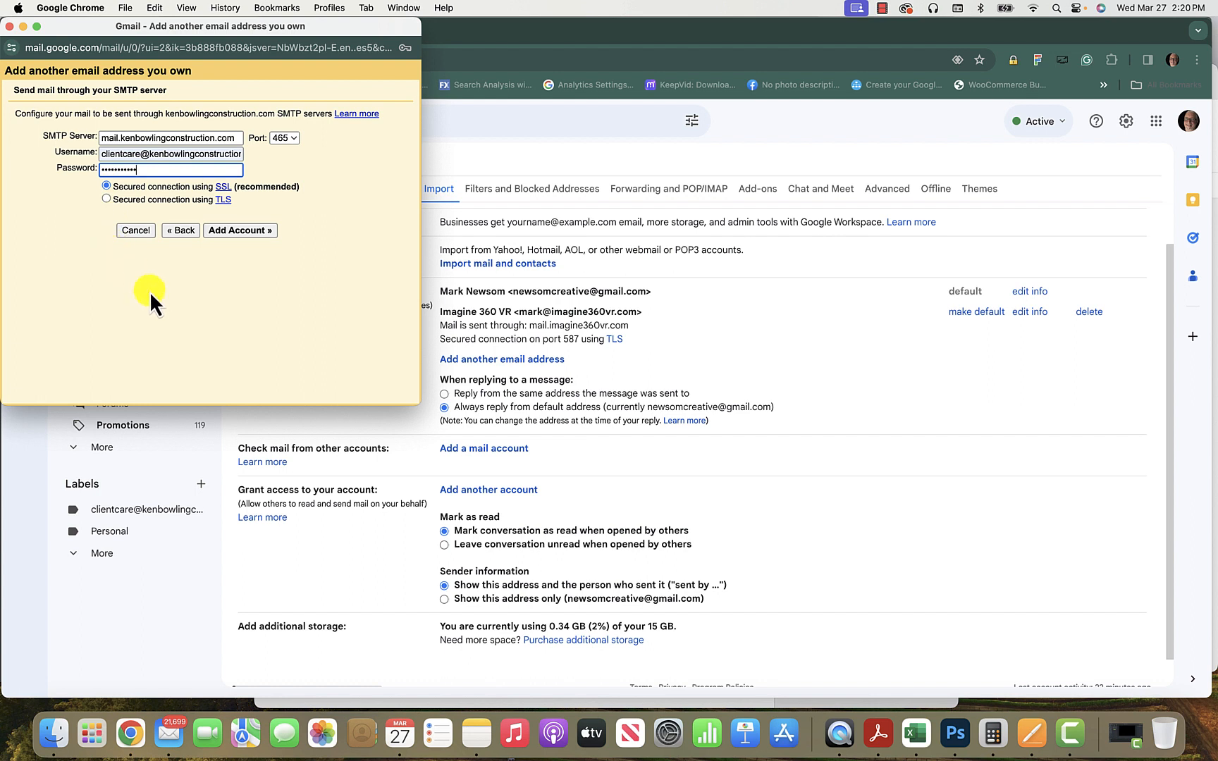
{"action": "left_click", "coordinate": [241, 230]}
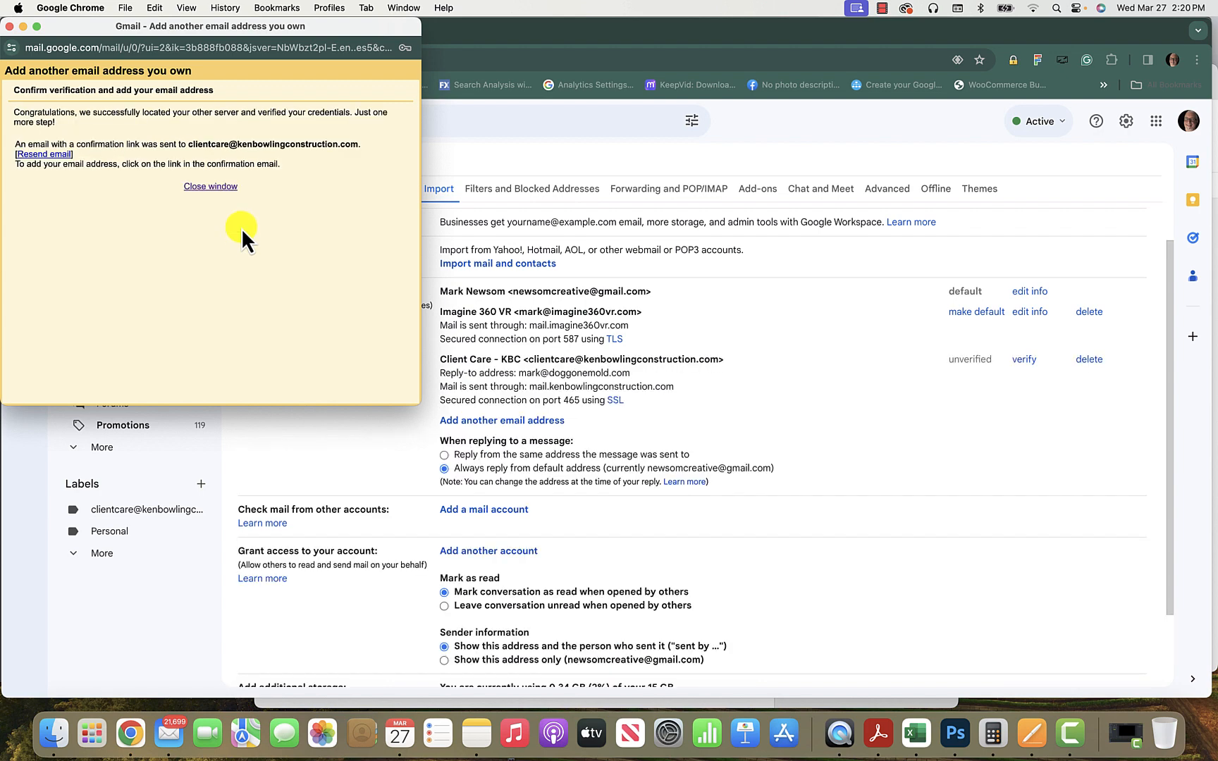
Dismiss the verification confirmation window and review Client Care - KBC listed as unverified.
{"action": "left_click", "coordinate": [205, 187]}
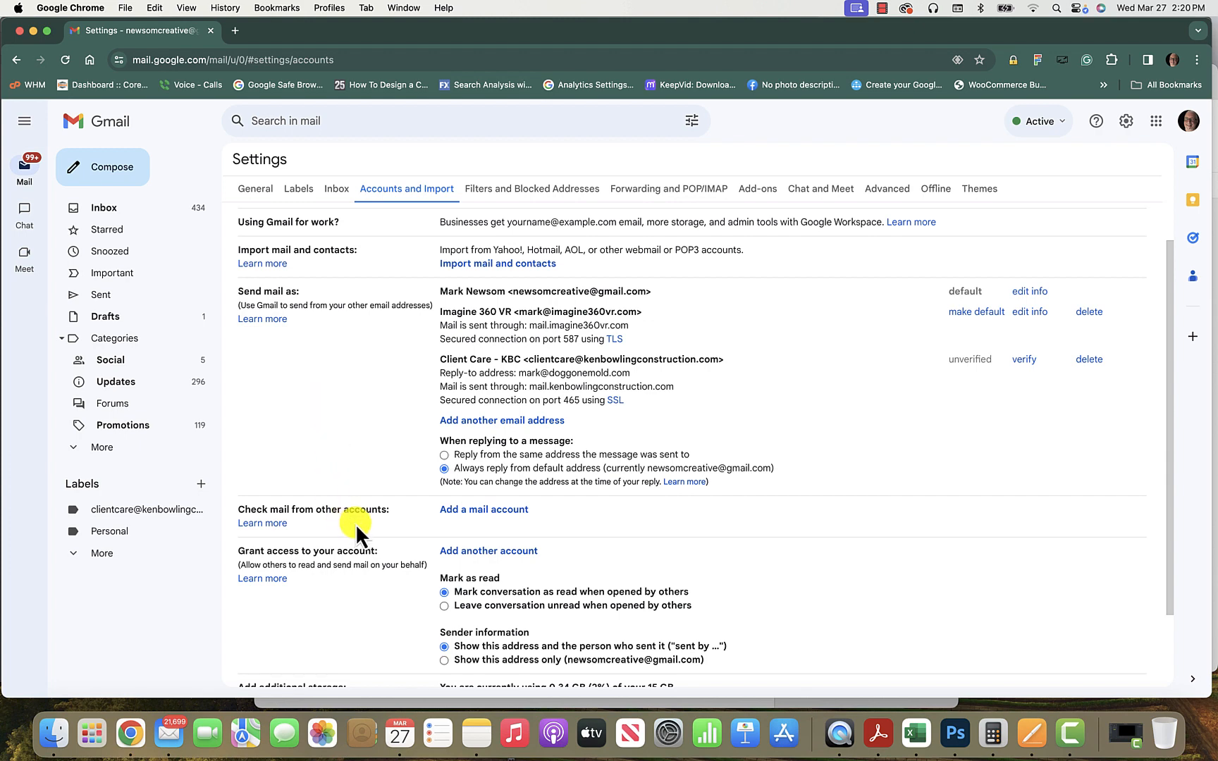
{"action": "scroll", "coordinate": [356, 523], "scroll_direction": "down", "scroll_amount": 3}
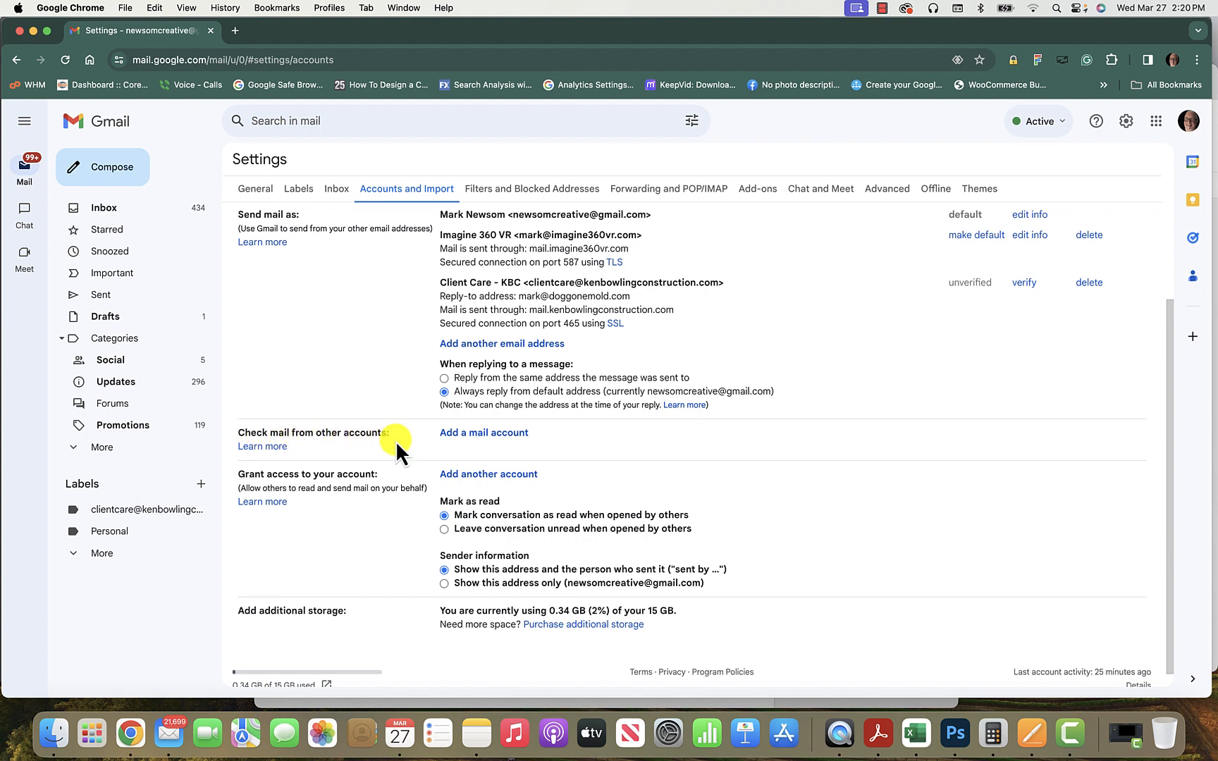
Add a mail account, replacing the prefilled address with the client care address, and continue to POP3 import.
{"action": "left_click", "coordinate": [485, 435]}
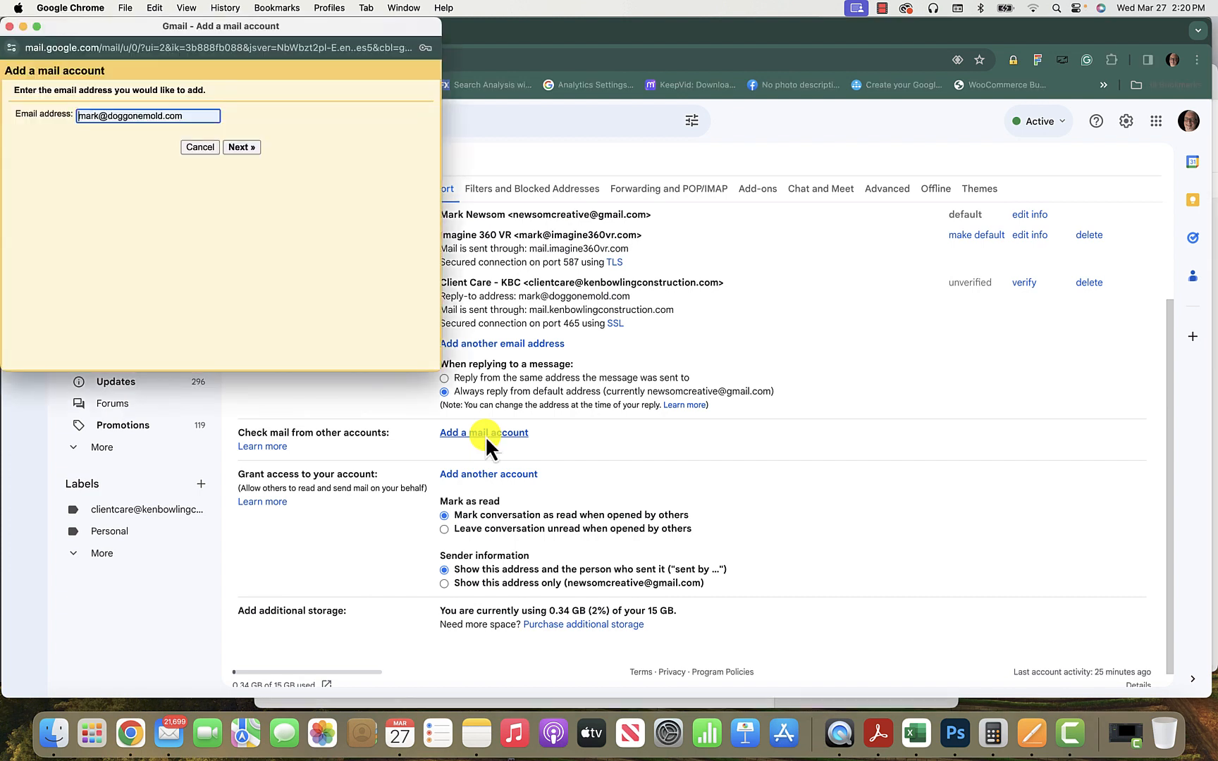
{"action": "left_click", "coordinate": [189, 117]}
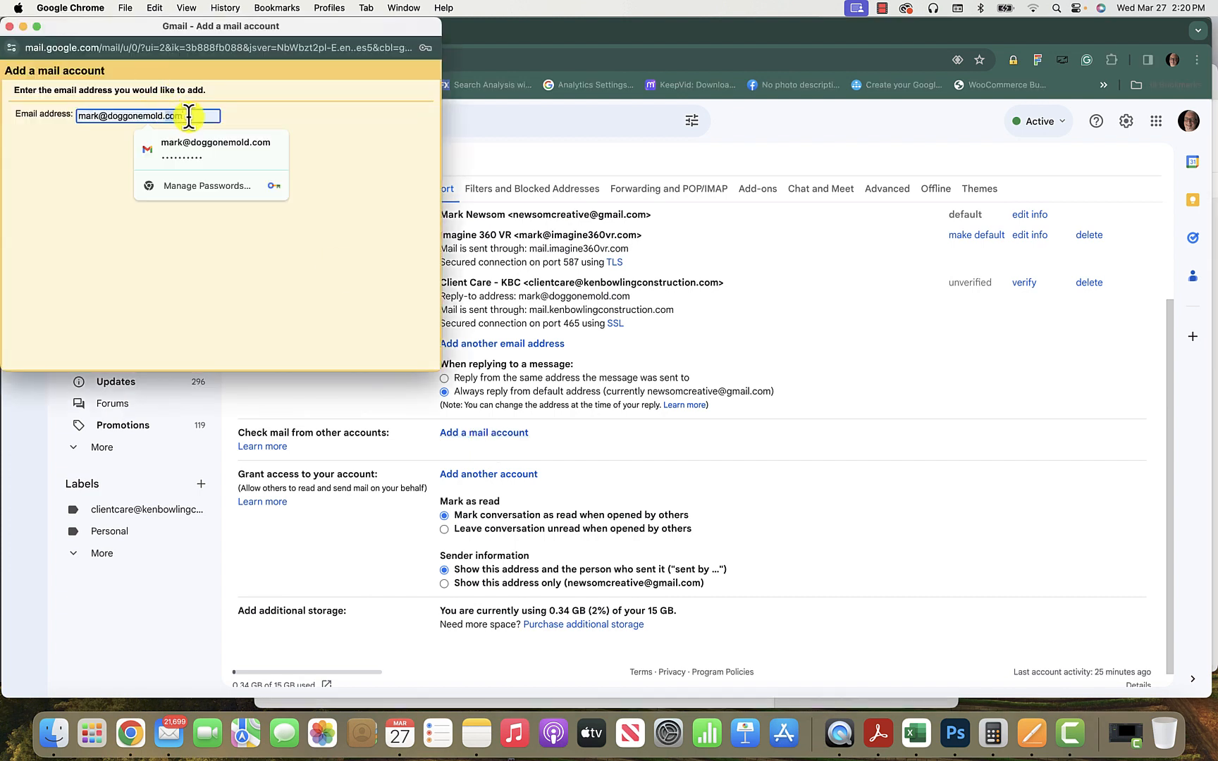
{"action": "key", "text": "BackSpace"}
{"action": "key", "text": "BackSpace"}
{"action": "key", "text": "BackSpace"}
{"action": "key", "text": "BackSpace"}
{"action": "key", "text": "BackSpace"}
{"action": "key", "text": "BackSpace"}
{"action": "key", "text": "BackSpace"}
{"action": "key", "text": "BackSpace"}
{"action": "key", "text": "BackSpace"}
{"action": "key", "text": "BackSpace"}
{"action": "key", "text": "BackSpace"}
{"action": "key", "text": "BackSpace"}
{"action": "key", "text": "BackSpace"}
{"action": "key", "text": "BackSpace"}
{"action": "key", "text": "BackSpace"}
{"action": "key", "text": "BackSpace"}
{"action": "key", "text": "BackSpace"}
{"action": "key", "text": "BackSpace"}
{"action": "key", "text": "BackSpace"}
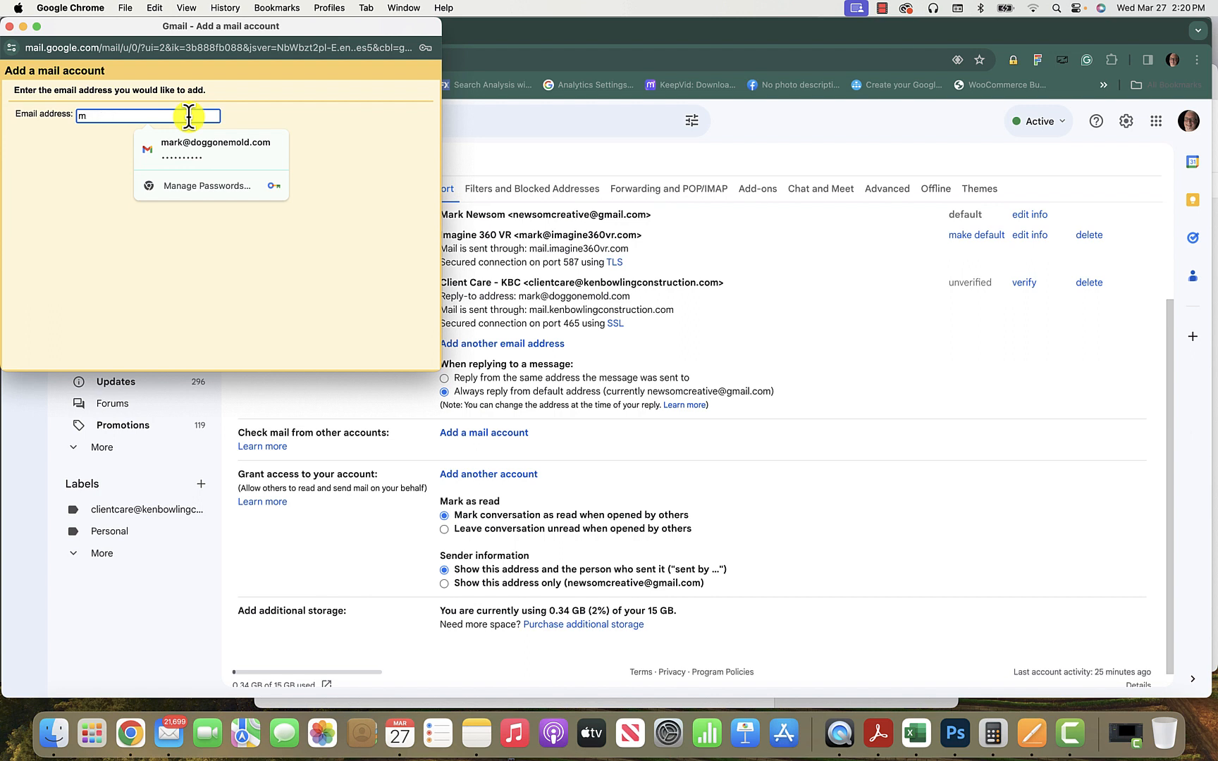
{"action": "key", "text": "BackSpace"}
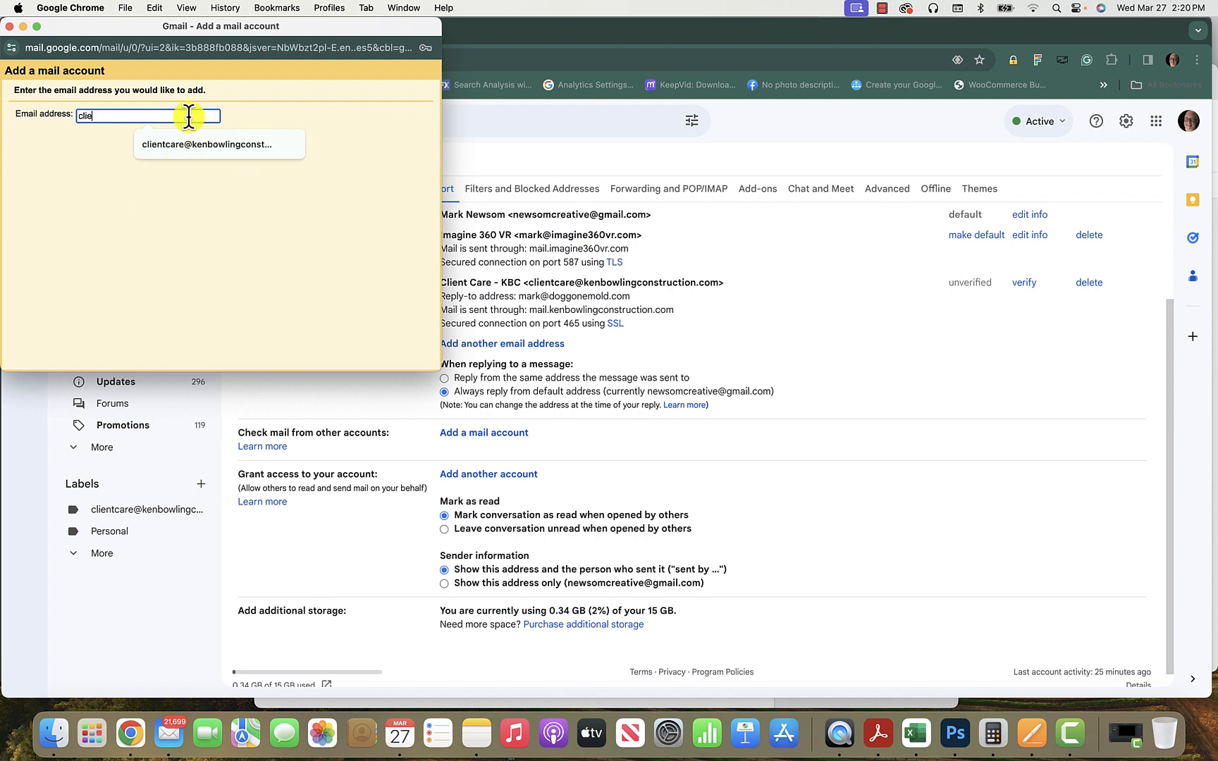
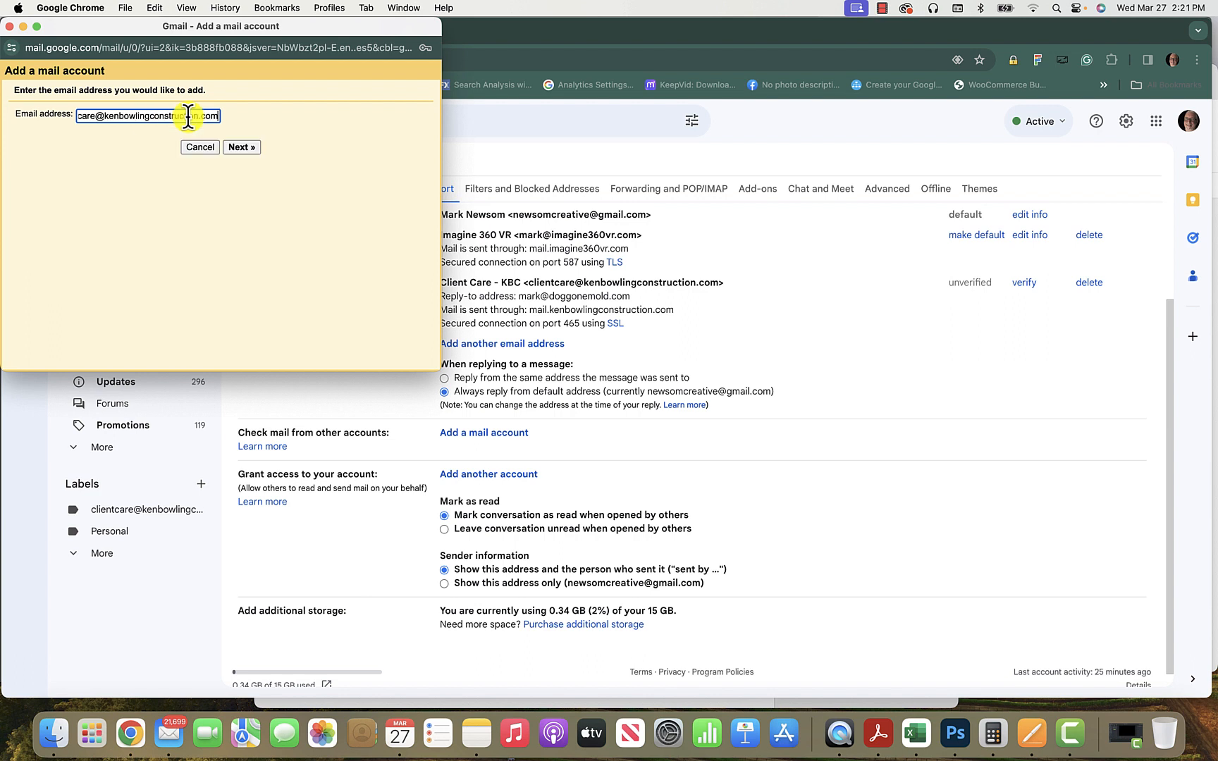
{"action": "scroll", "coordinate": [164, 116], "scroll_direction": "left", "scroll_amount": 2}
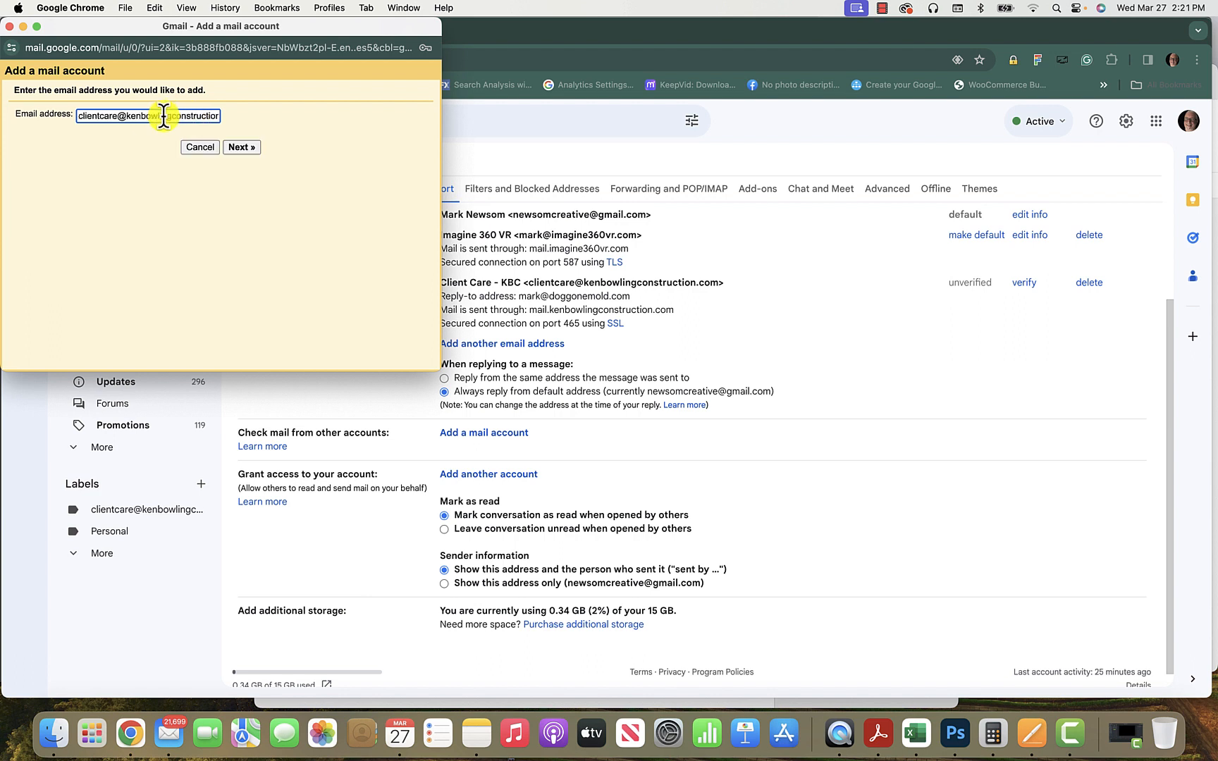
{"action": "scroll", "coordinate": [163, 116], "scroll_direction": "right", "scroll_amount": 2}
{"action": "left_click", "coordinate": [239, 148]}
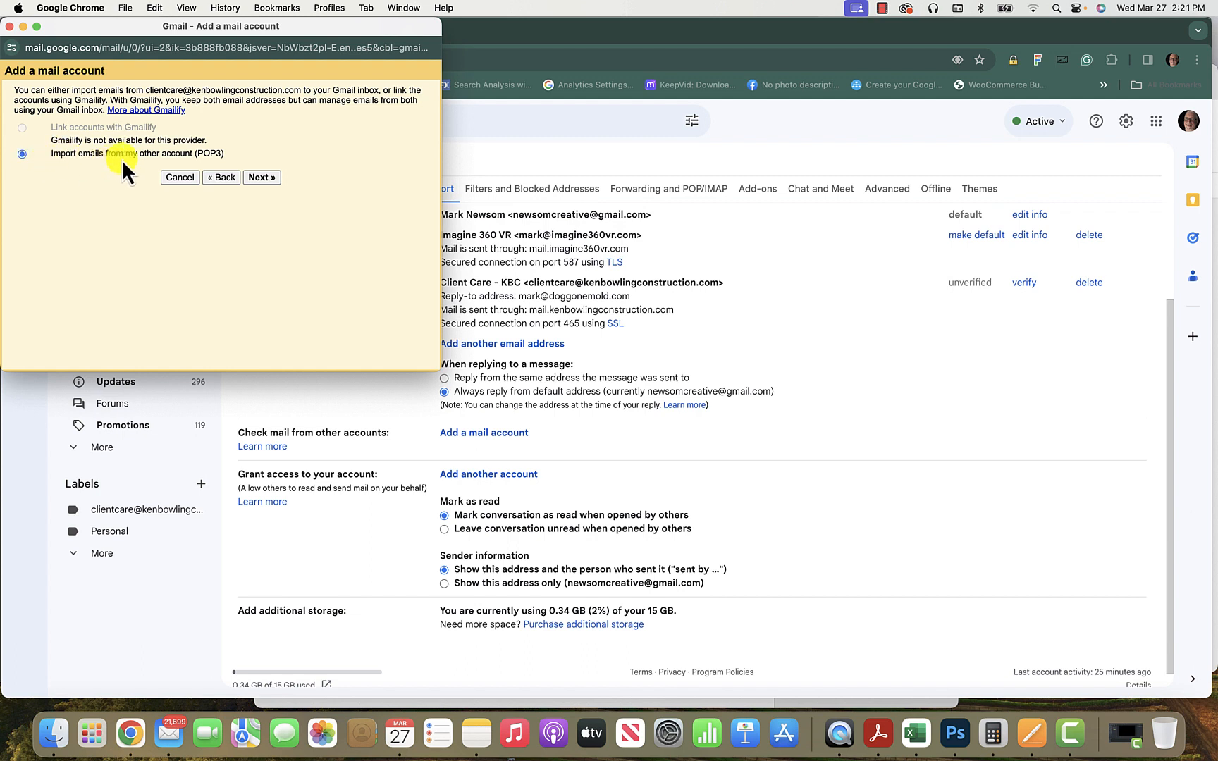
Fill in the POP3 form: full client care username, password, port 995, and SSL enabled.
{"action": "left_click", "coordinate": [261, 177]}
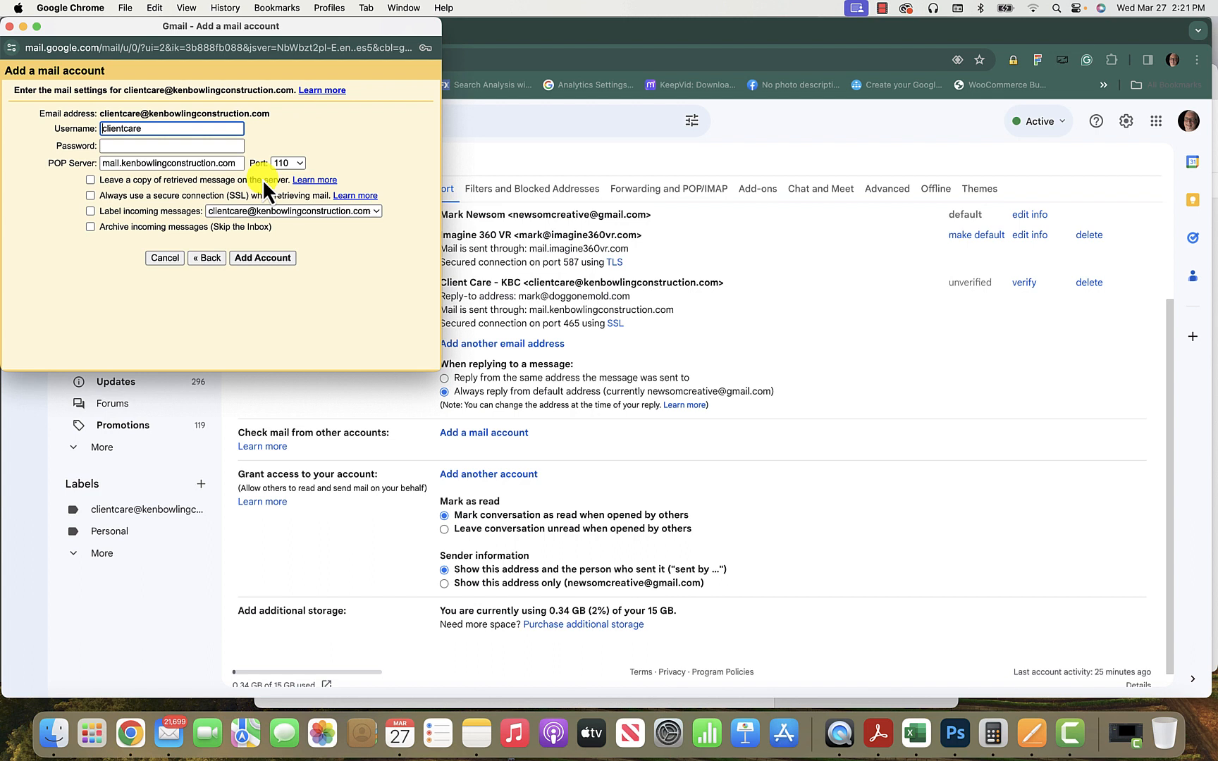
{"action": "left_click", "coordinate": [161, 129]}
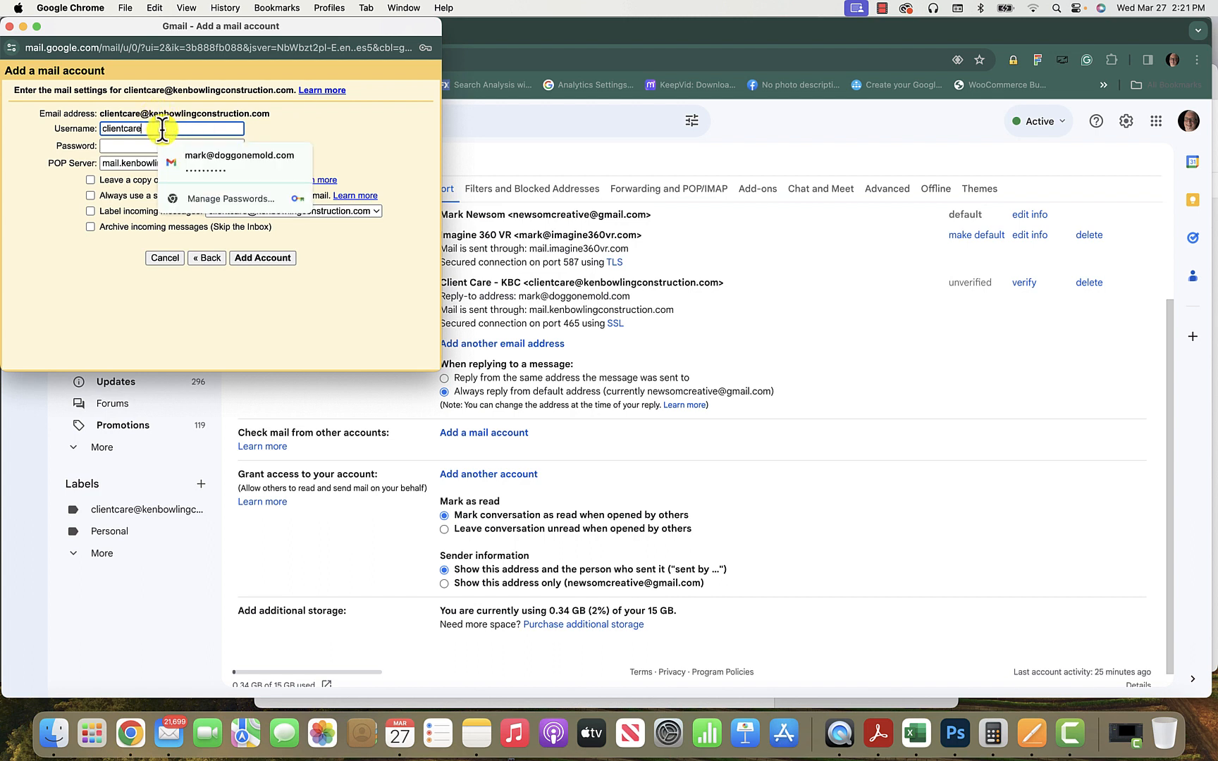
{"action": "type", "text": "@kenbowlingconstructio"}
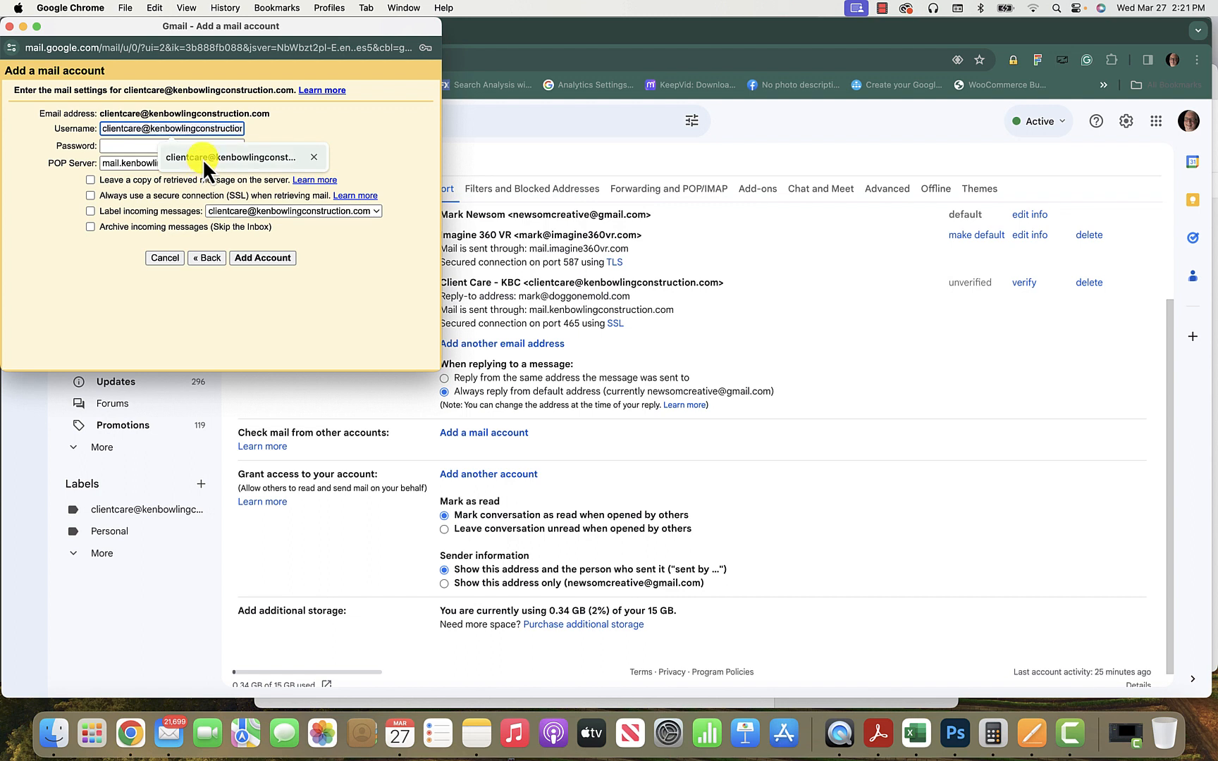
{"action": "left_click", "coordinate": [203, 156]}
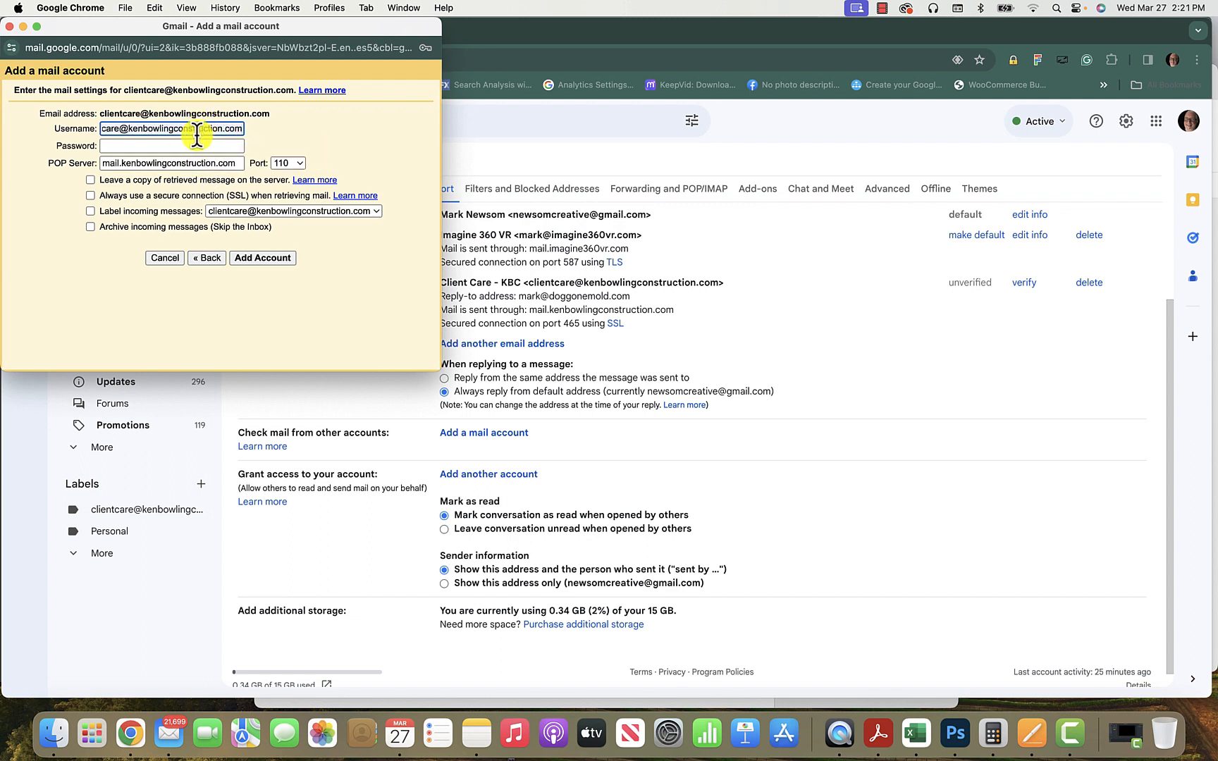
{"action": "left_click", "coordinate": [193, 144]}
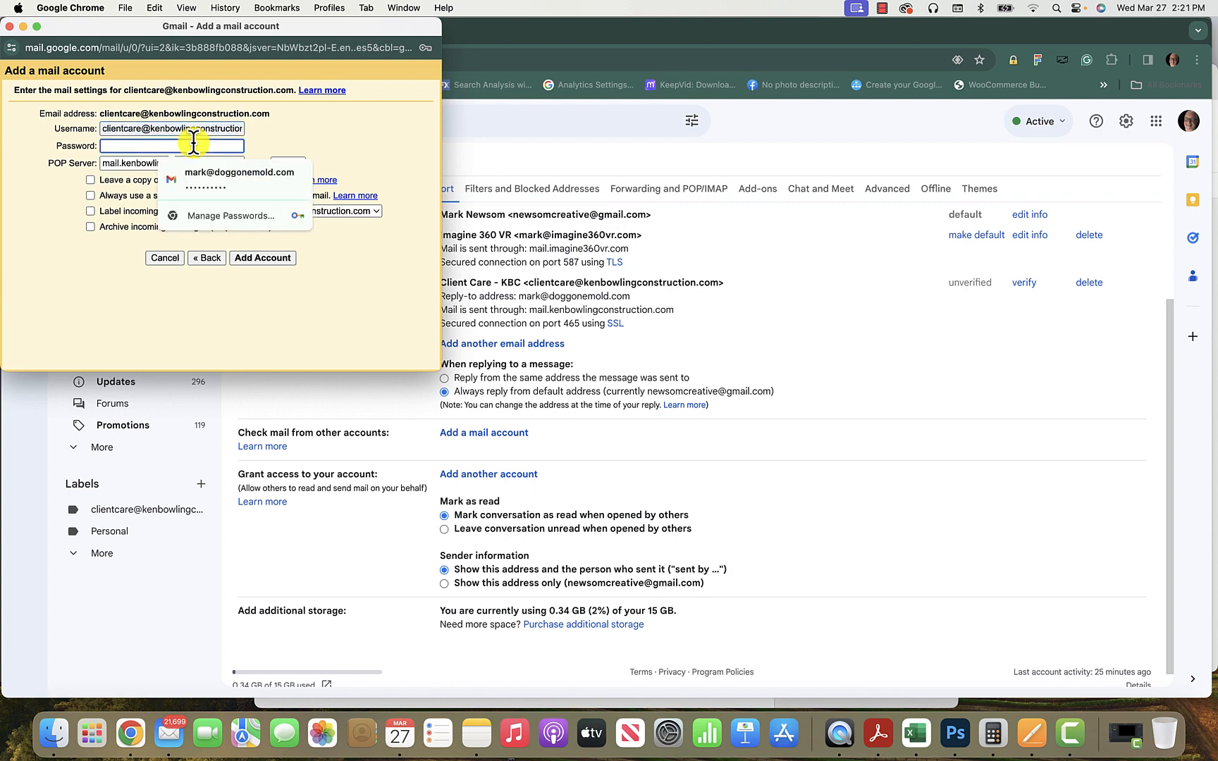
{"action": "type", "text": "••••••"}
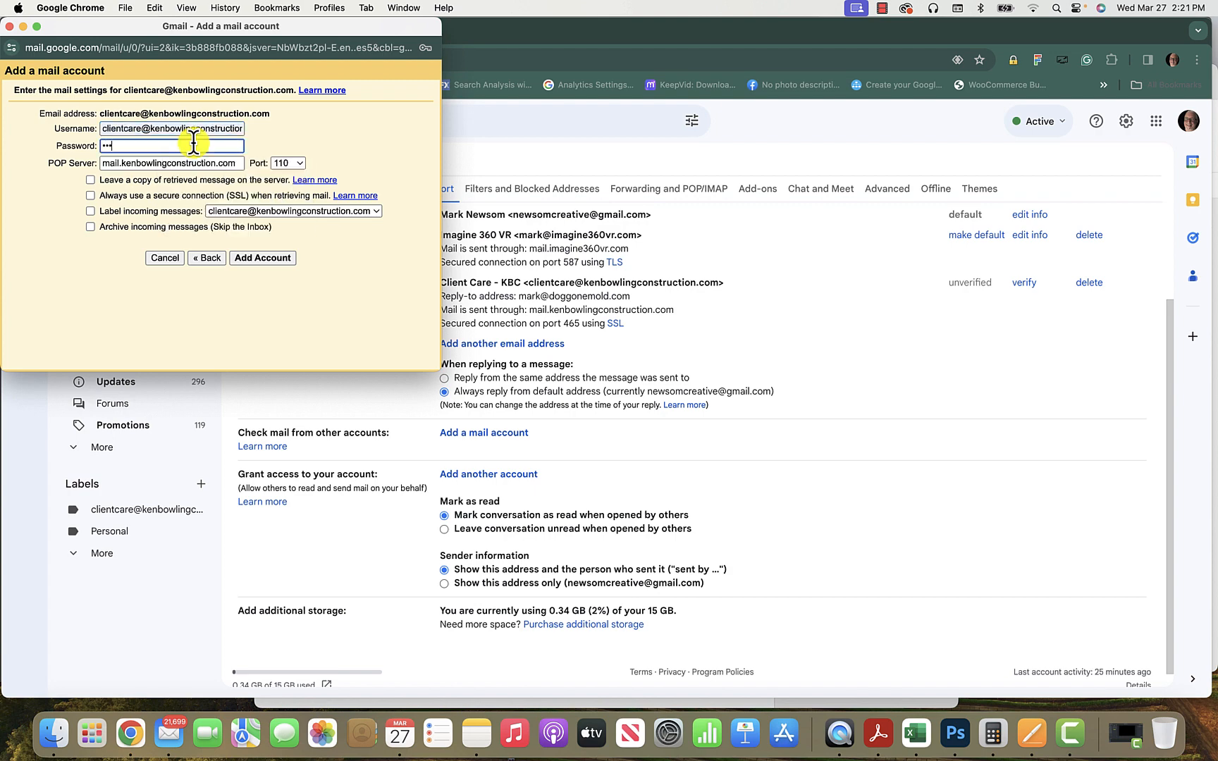
{"action": "type", "text": "•••"}
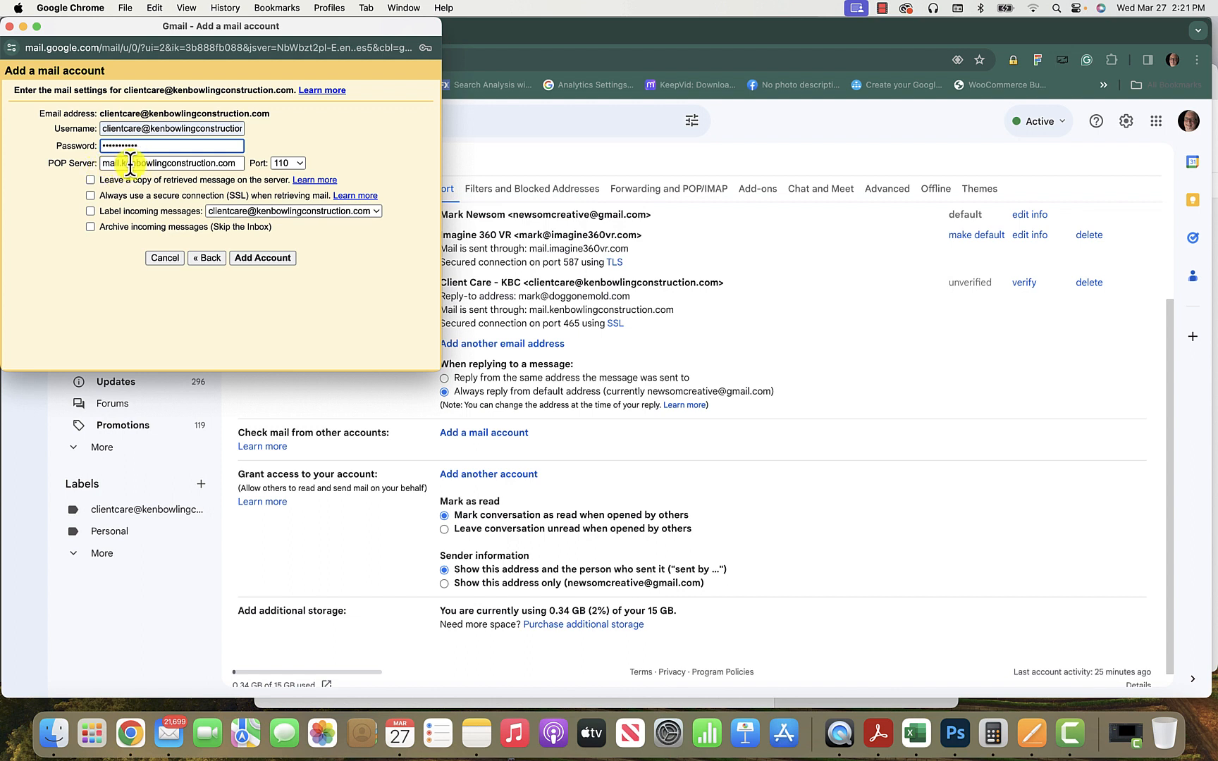
{"action": "left_click", "coordinate": [296, 164]}
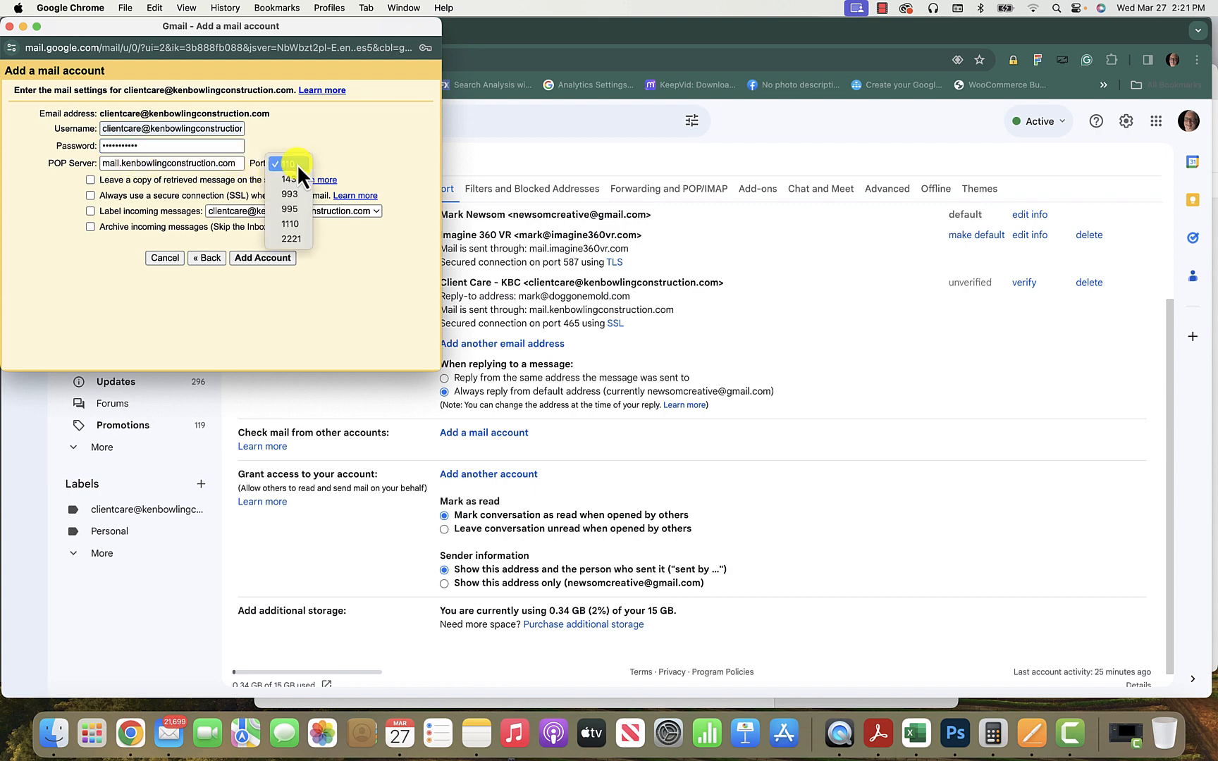
{"action": "left_click", "coordinate": [302, 210]}
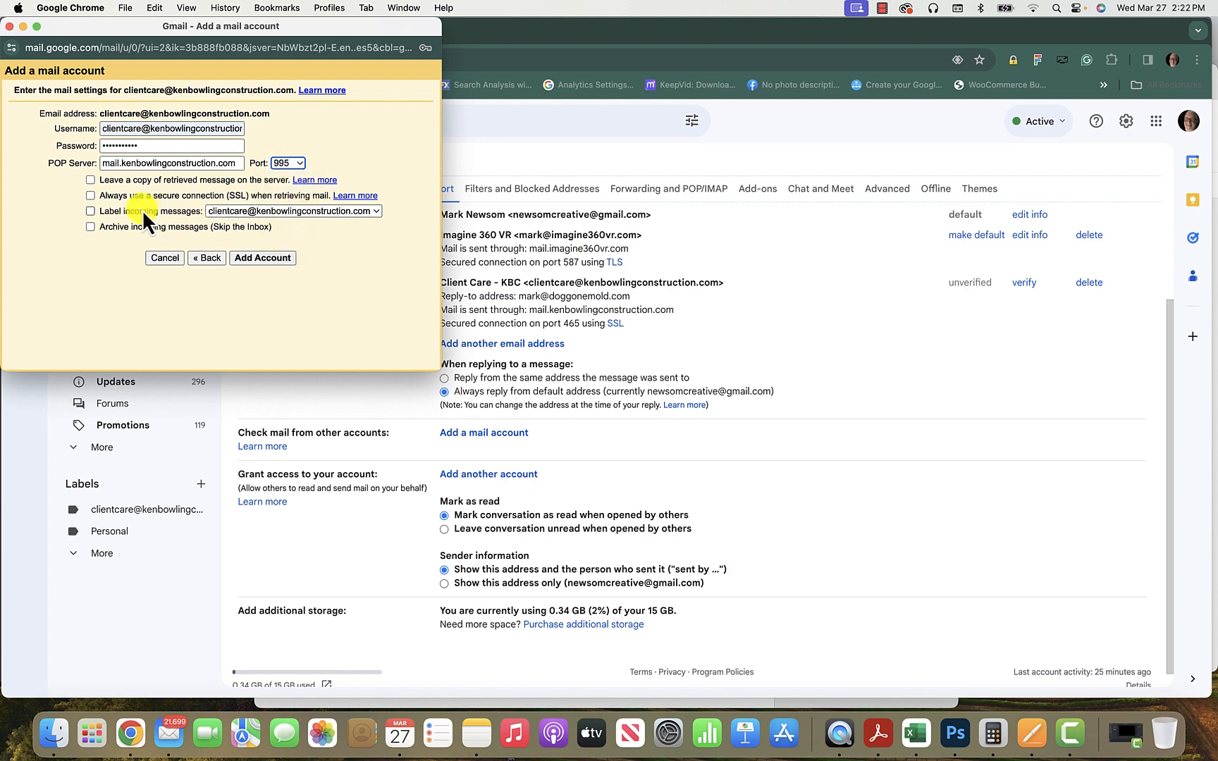
{"action": "left_click", "coordinate": [90, 196]}
Save the client care POP3 account so Gmail starts checking its mail.
{"action": "left_click", "coordinate": [273, 260]}
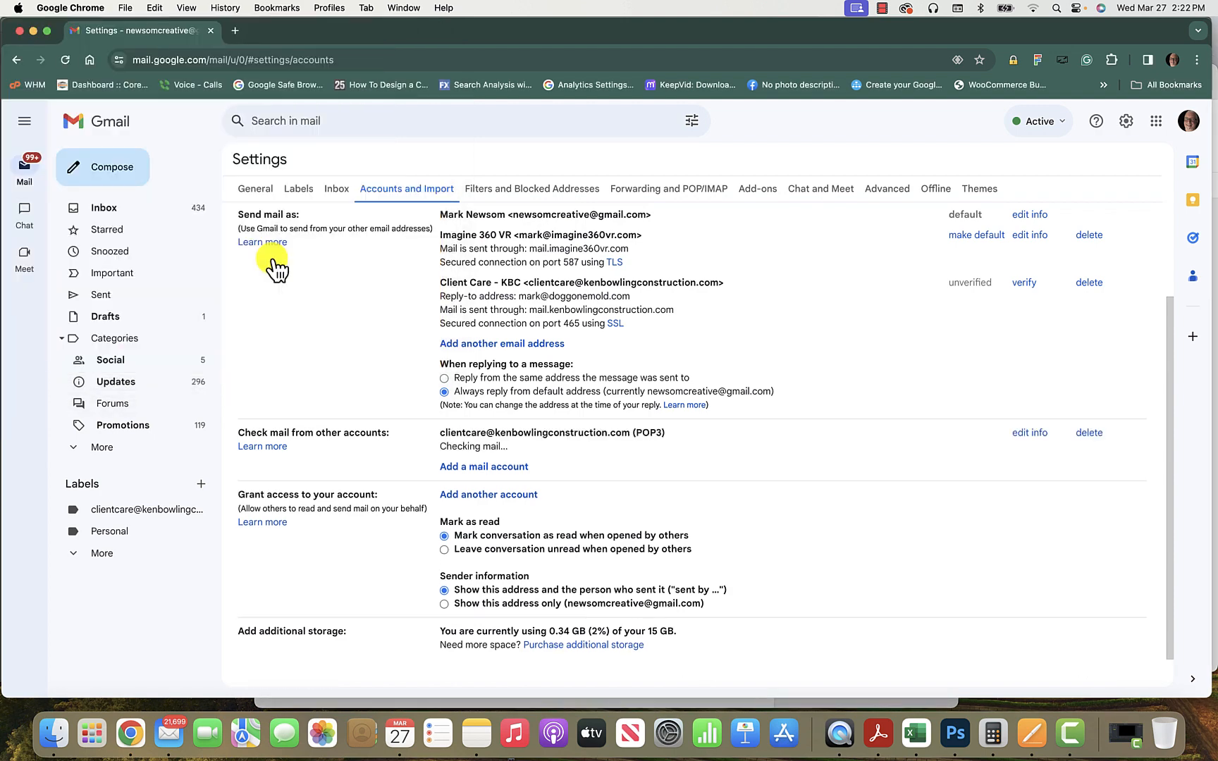